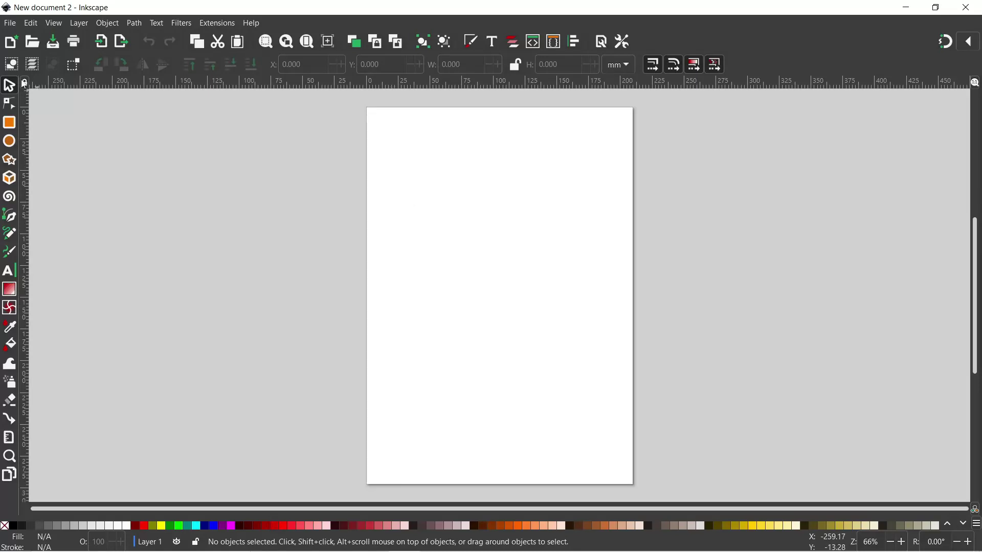
Step: Import the handwritten-signatures JPEG as an embedded image, zoom out to 33% and deselect it
click(10, 23)
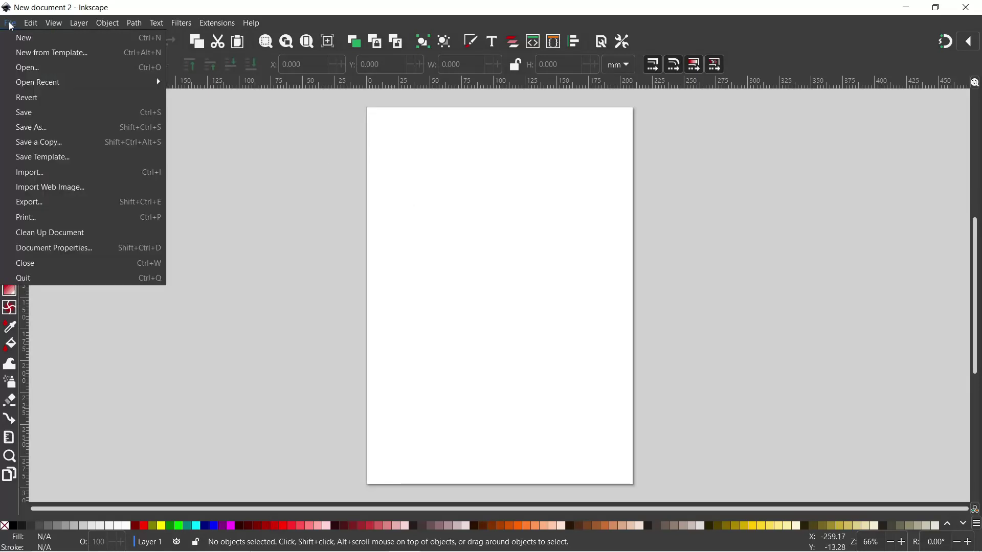
click(41, 174)
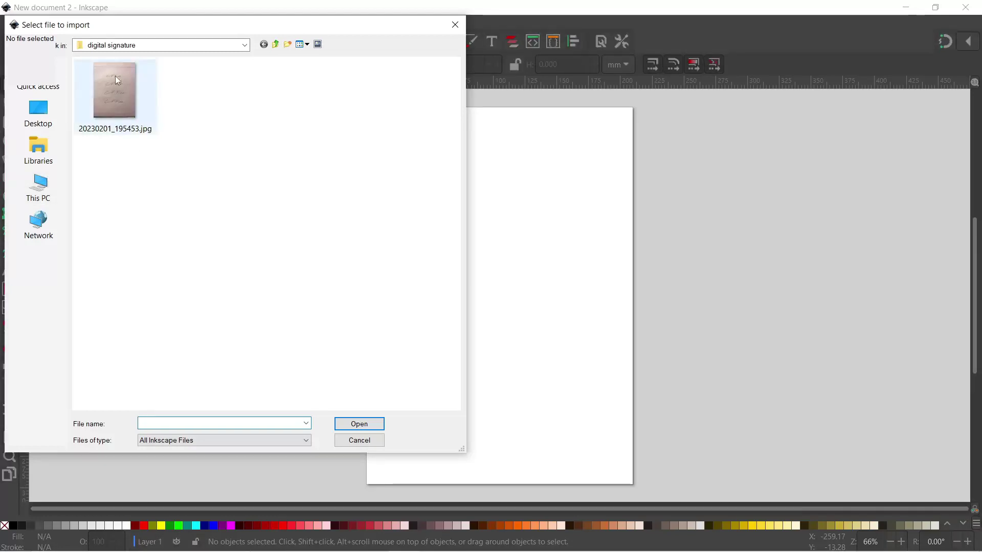
double_click(116, 87)
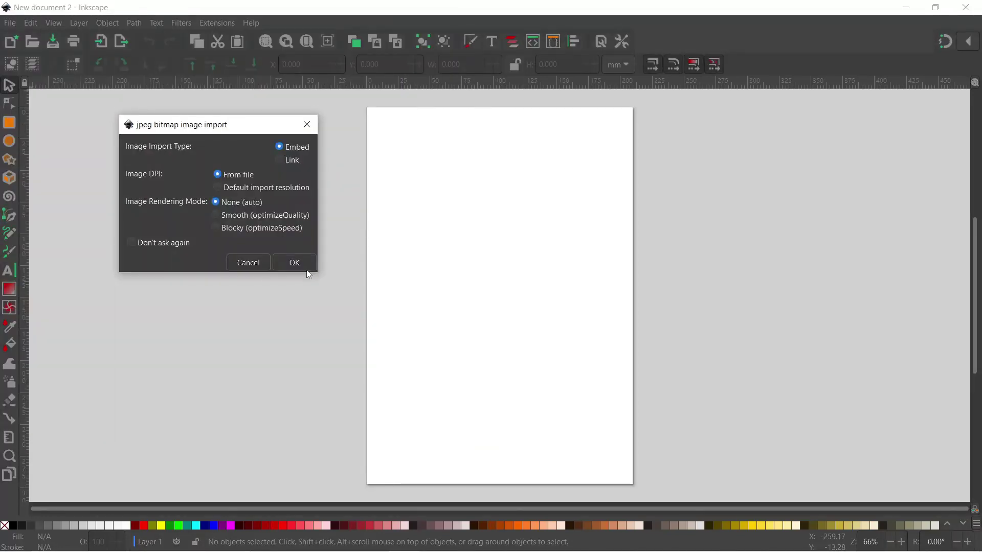
click(306, 270)
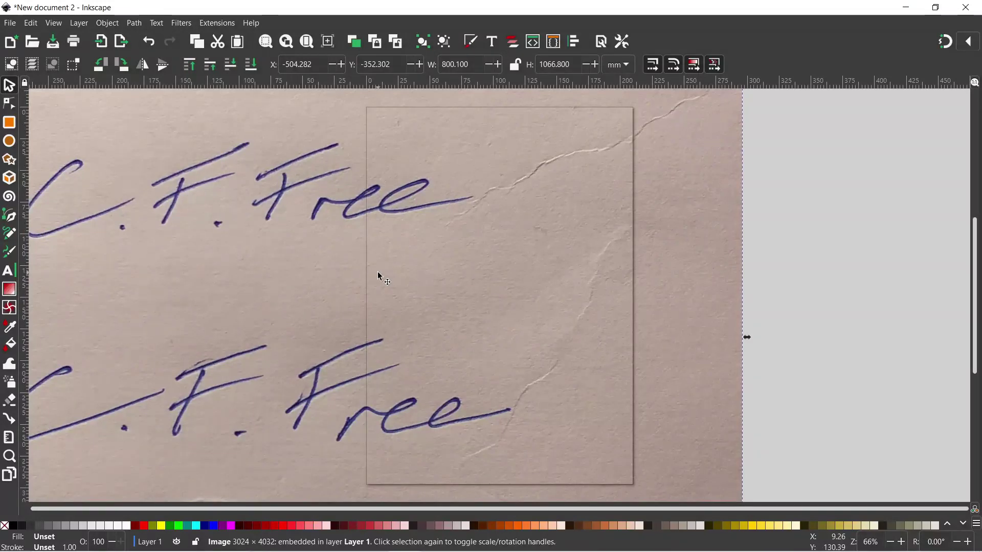
scroll(380, 276, down, 2)
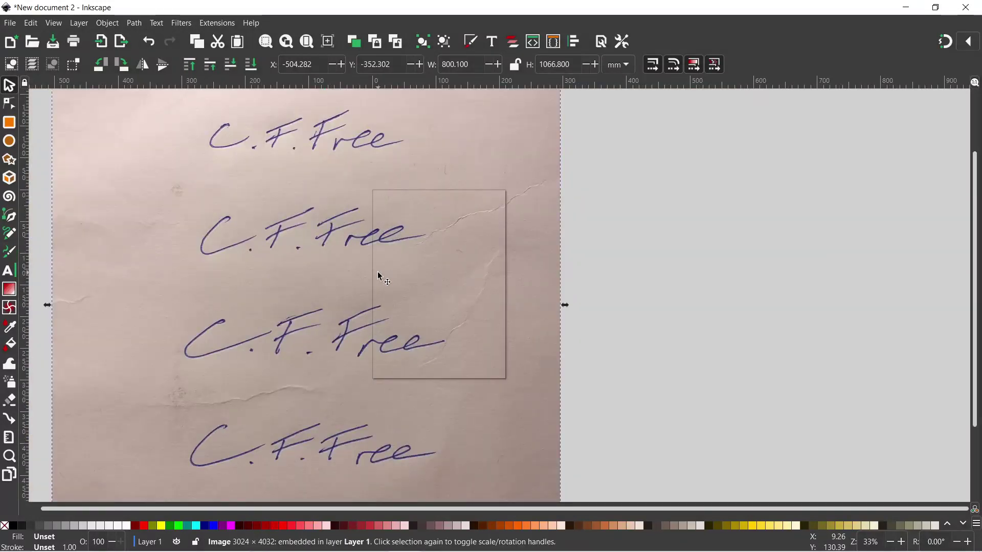
key(Escape)
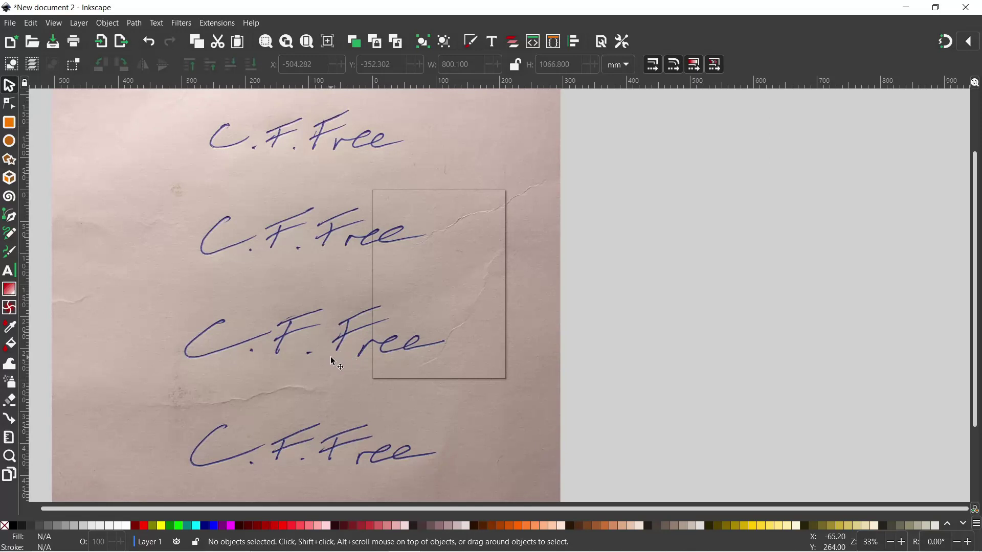
Step: Open a widened Trace Bitmap panel and preview the trace of the signature photo
click(134, 23)
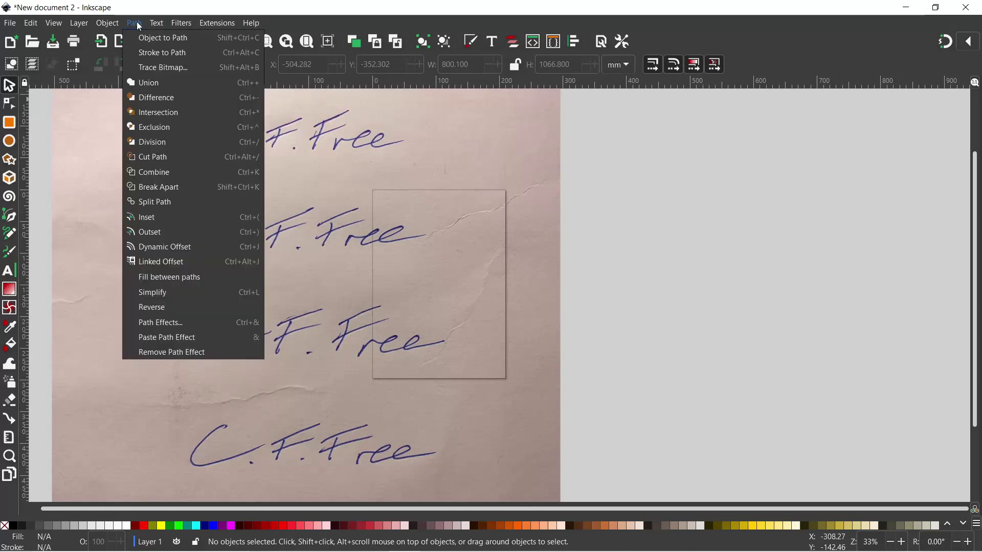
click(159, 69)
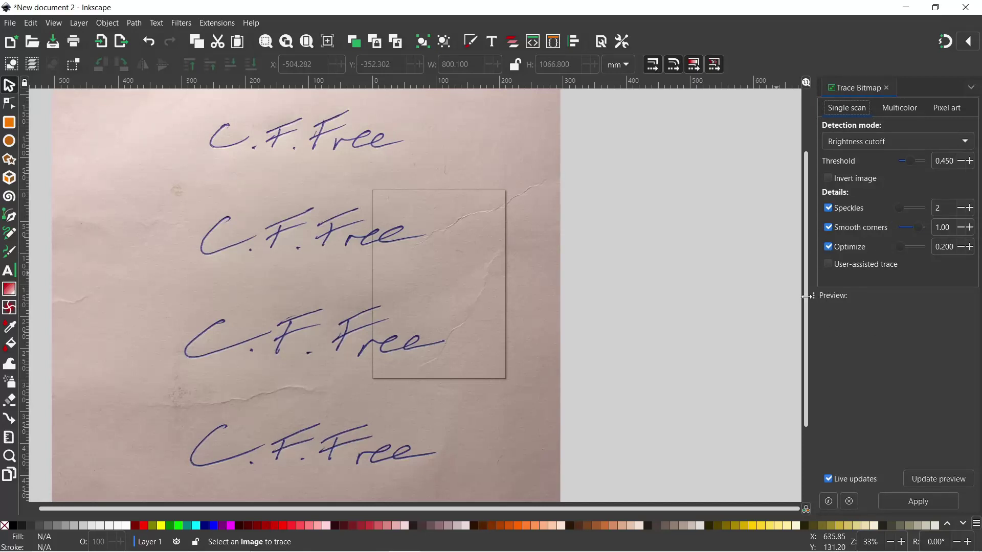
drag(812, 296, 645, 313)
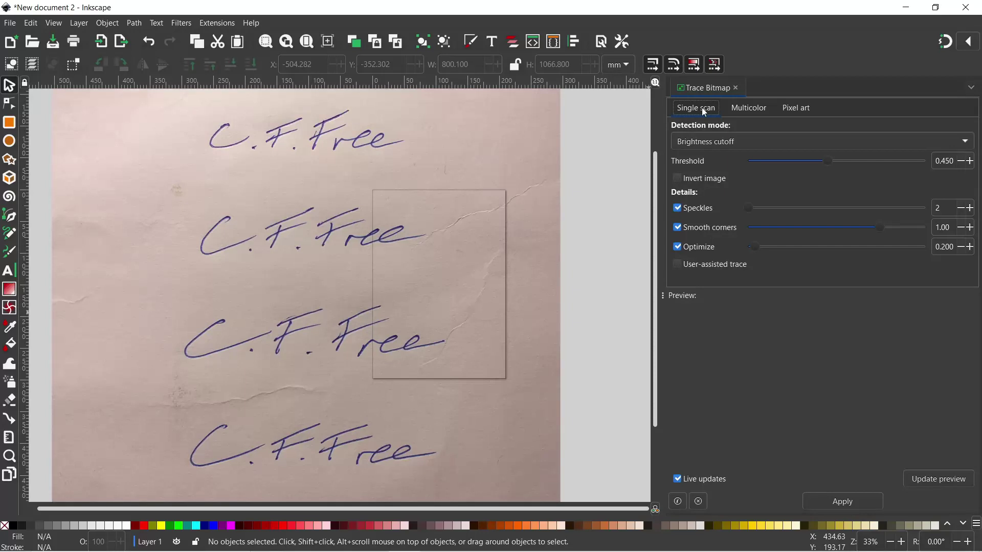
click(471, 187)
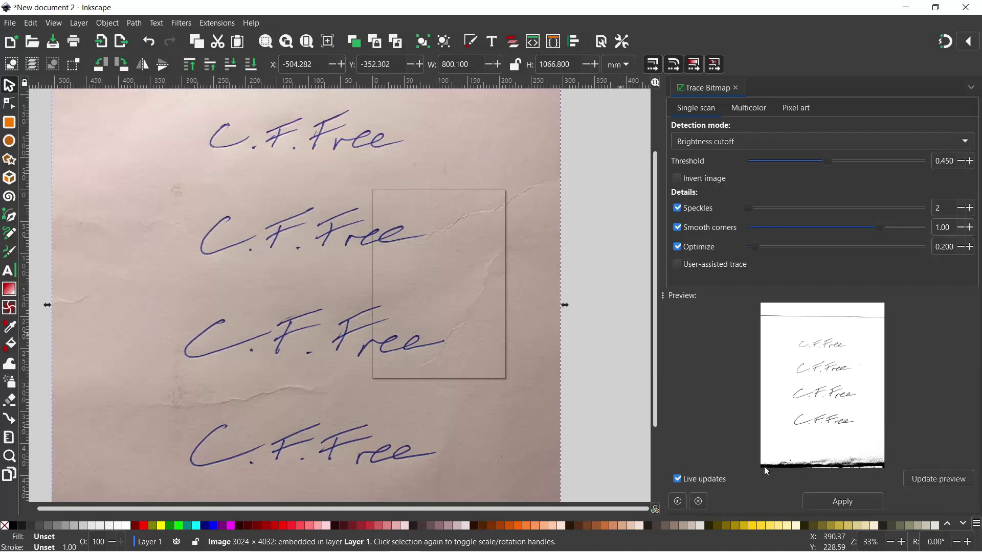
scroll(481, 276, down, 3)
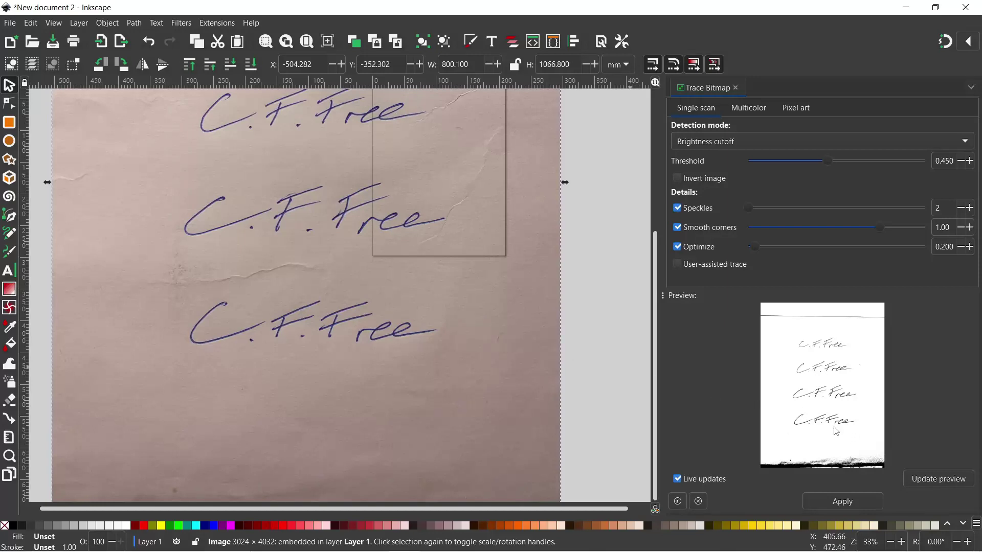
key(Escape)
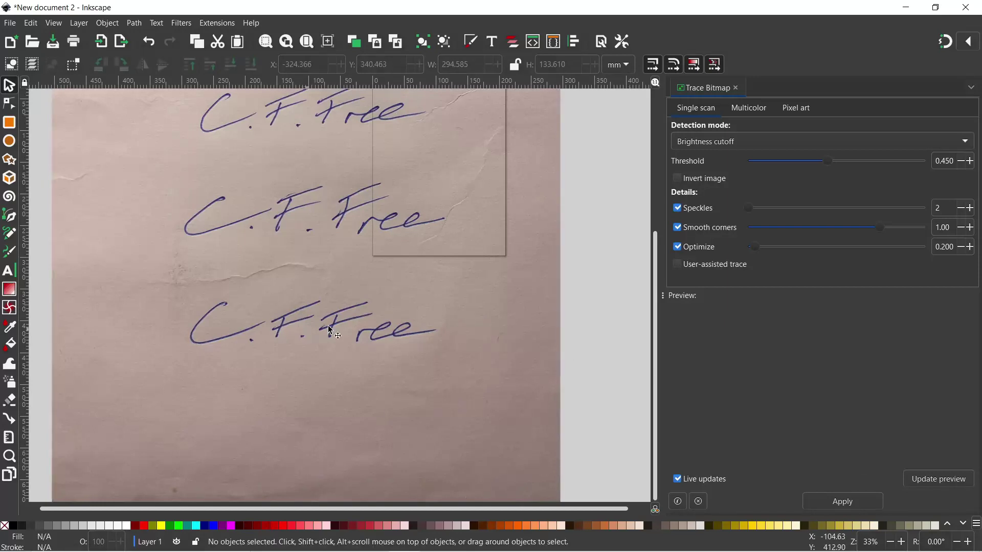
Step: Frame the bottom 'C.F. Free' signature with a no-fill, red-stroked rectangle trimmed on the left
click(9, 127)
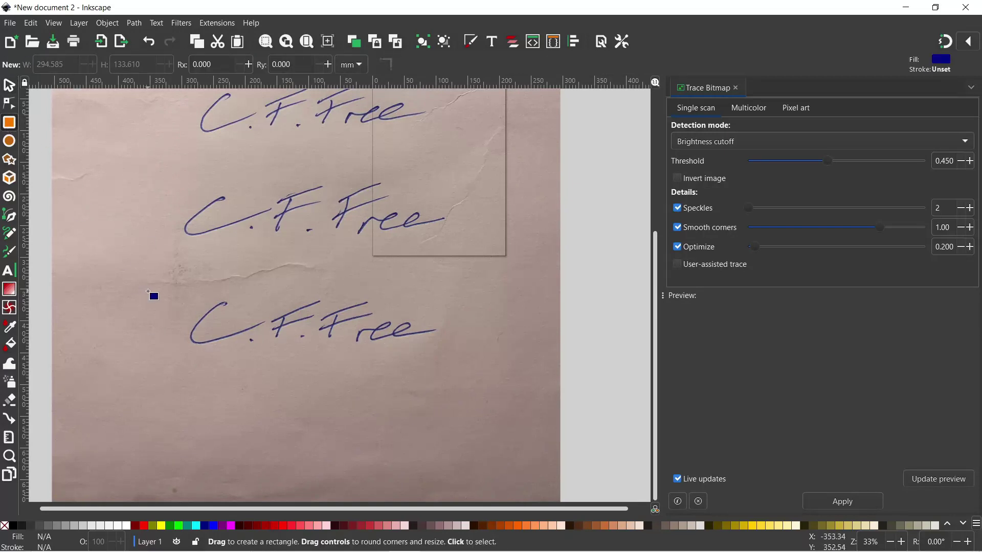
drag(152, 284, 445, 356)
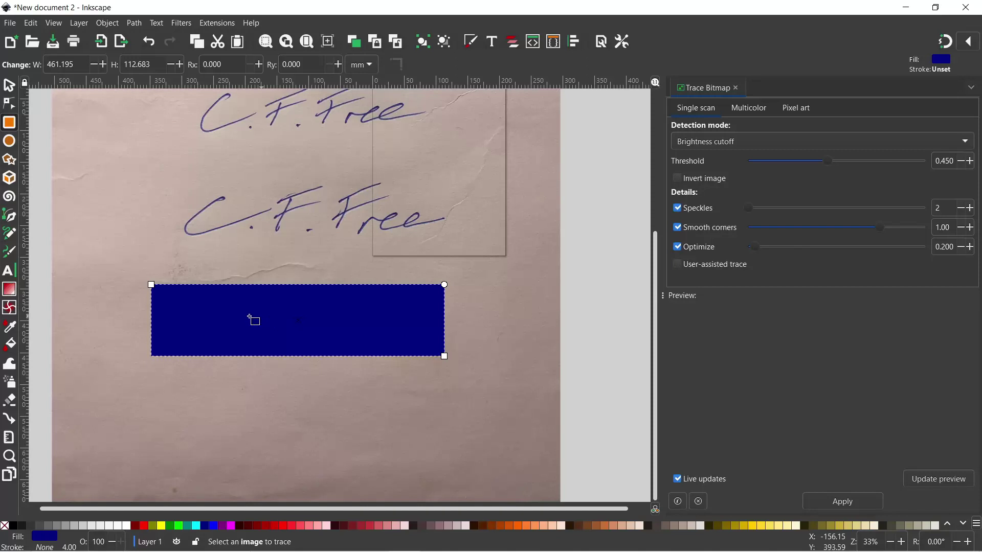
click(5, 529)
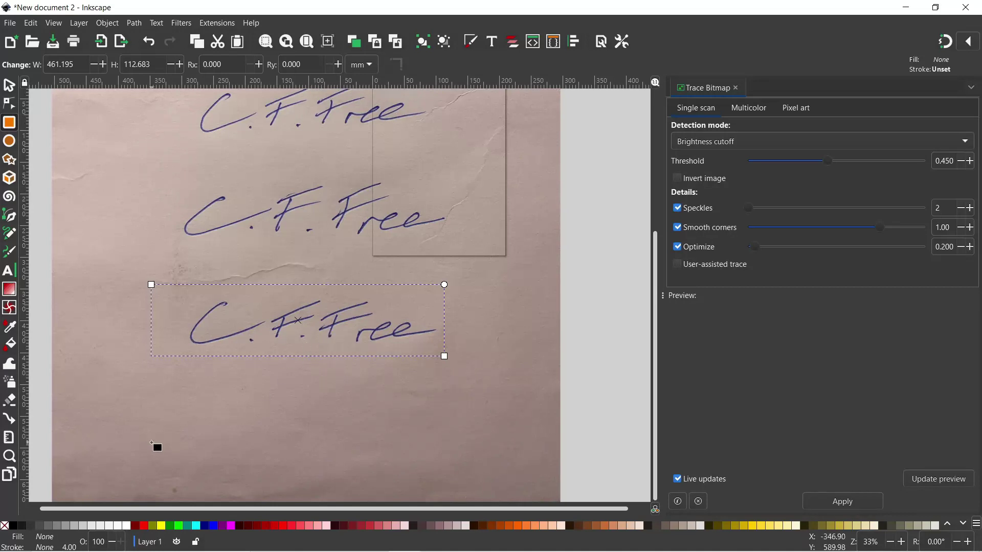
shift+click(146, 526)
key(s)
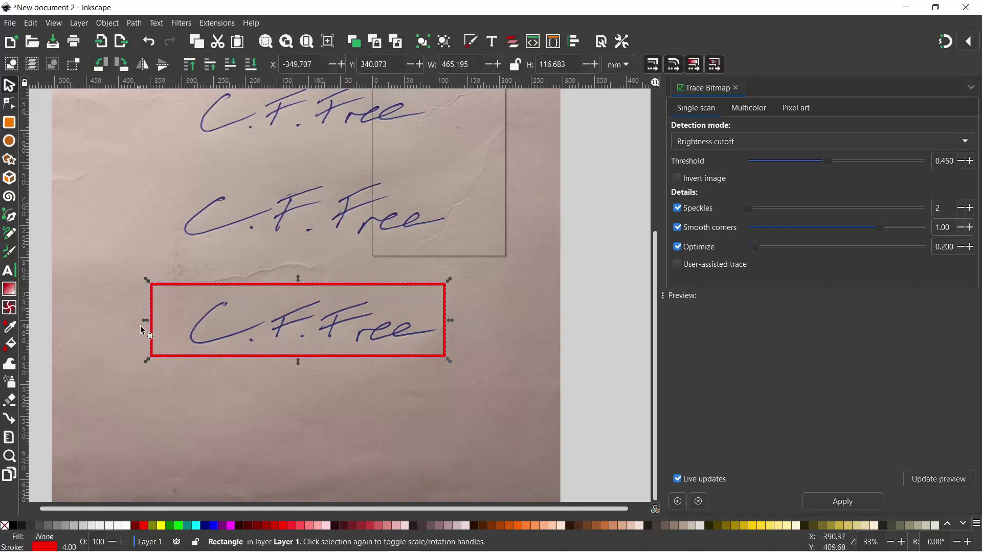
drag(151, 324, 167, 327)
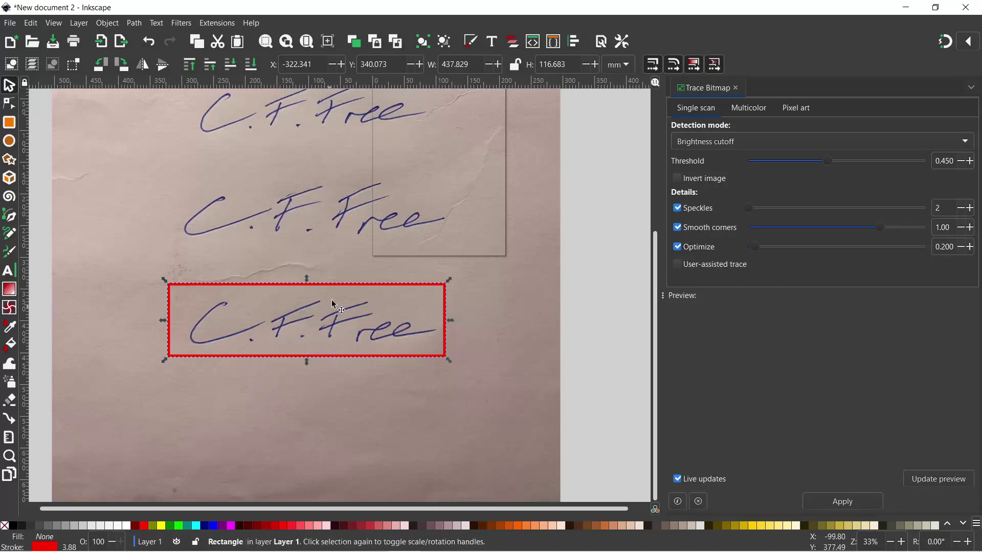
Step: Clip the photo to the red rectangle, leaving only the 'C.F. Free' signature
shift+click(84, 255)
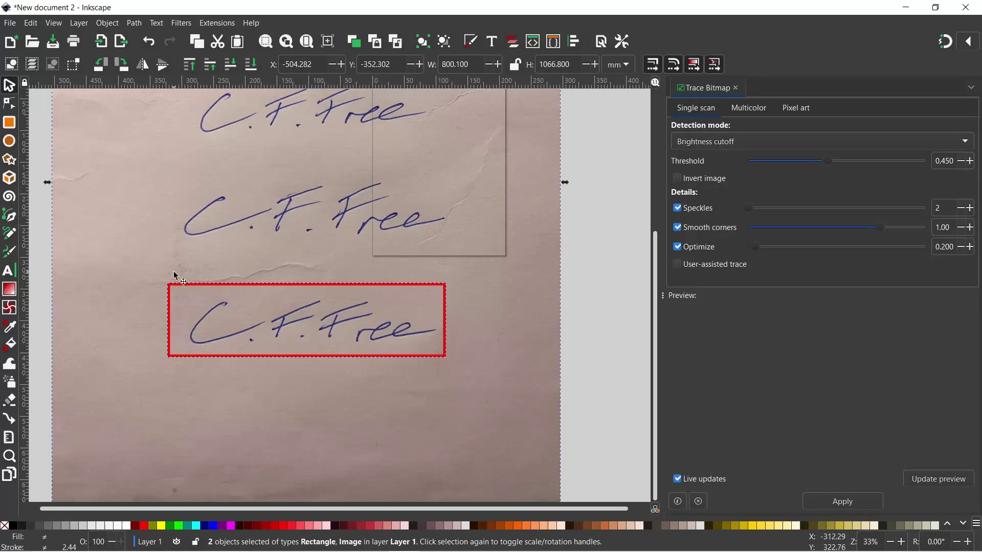
click(107, 23)
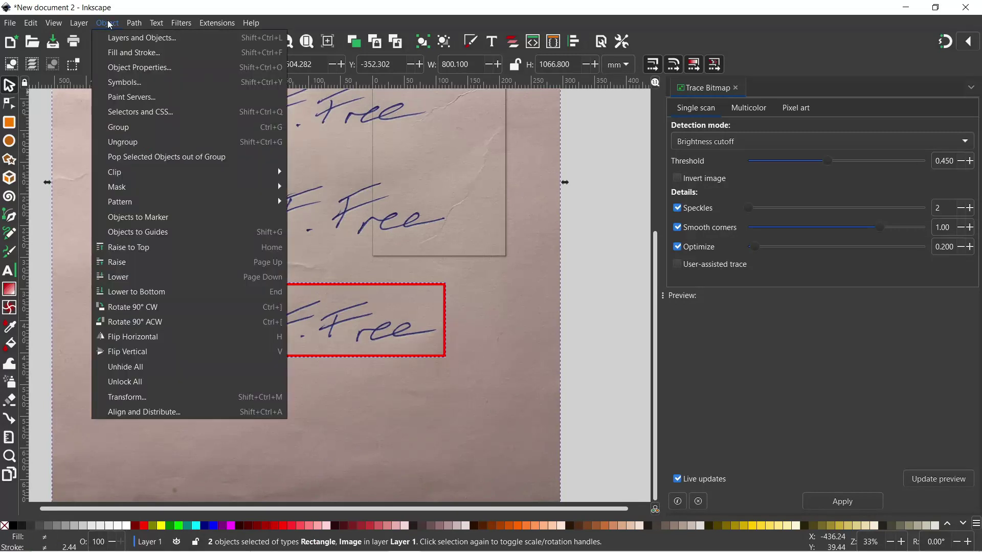
mouse_move(139, 176)
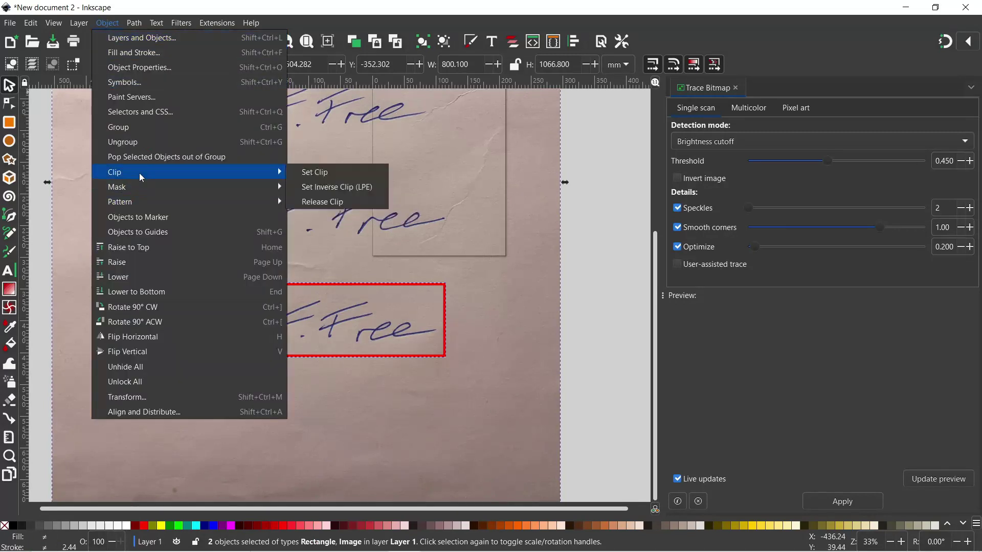
click(320, 171)
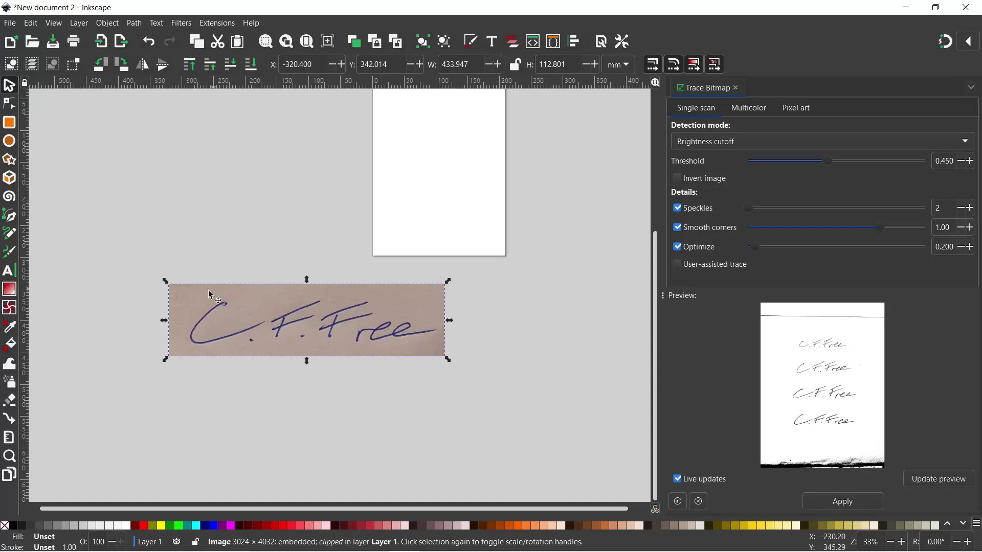
Step: Make a bitmap copy of the cropped signature and delete the clipped original photo
click(31, 23)
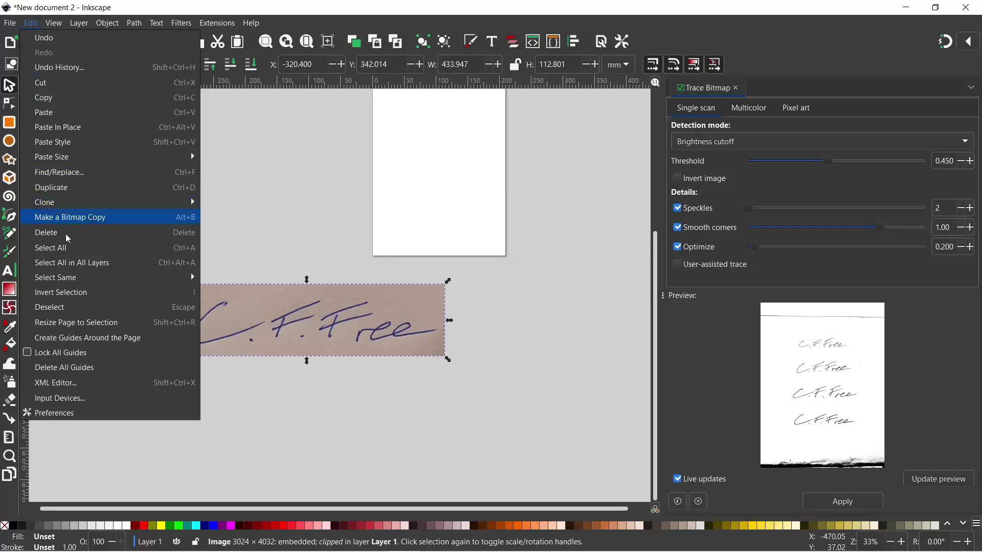
click(74, 217)
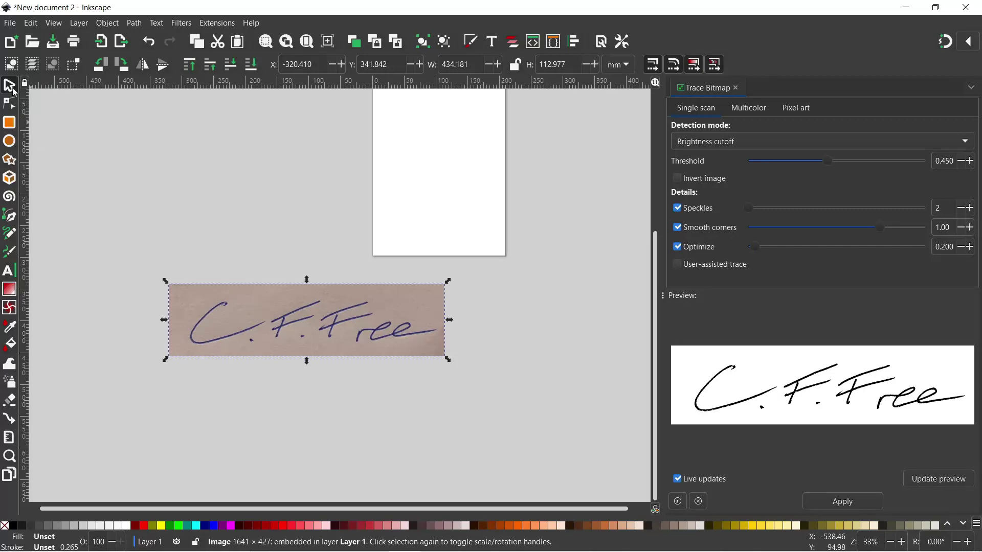
drag(267, 307, 274, 209)
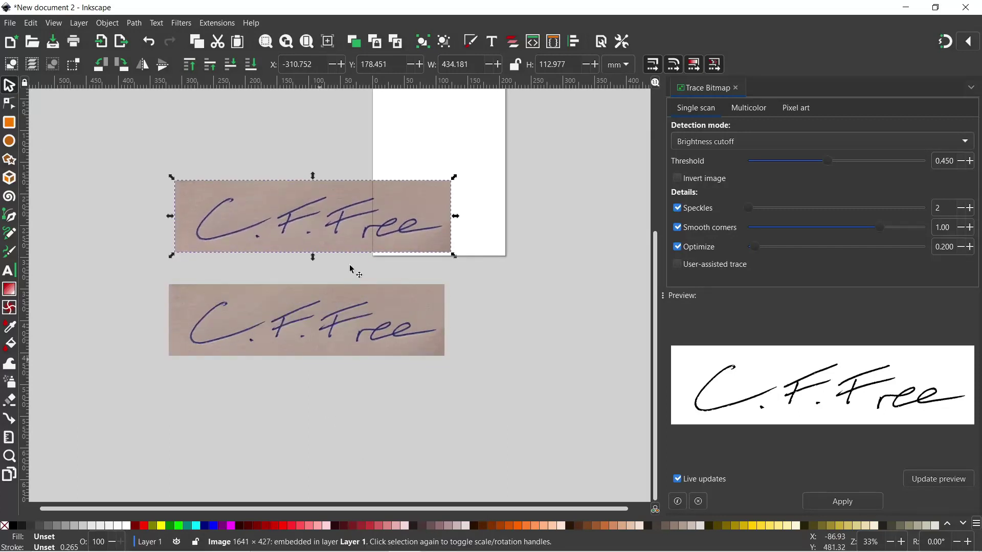
click(323, 317)
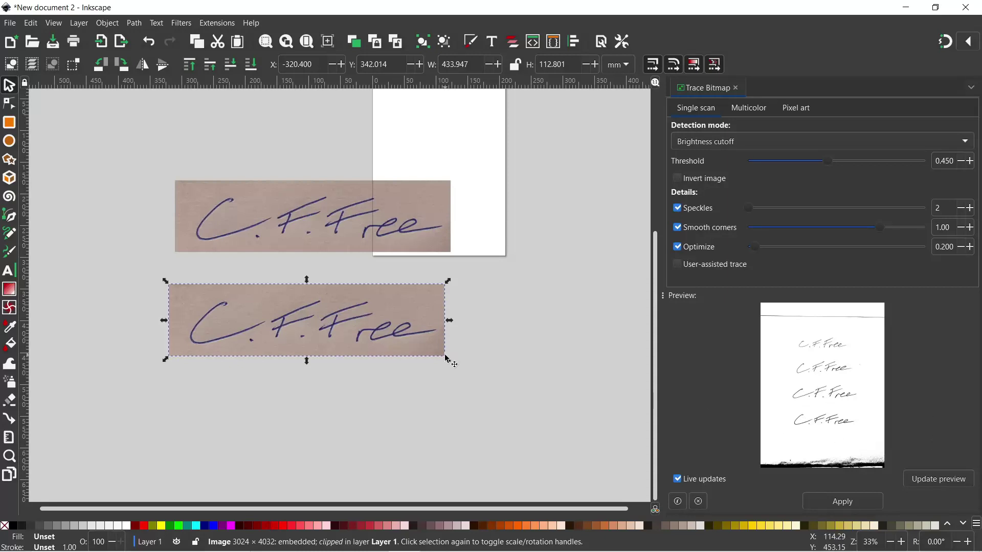
key(Delete)
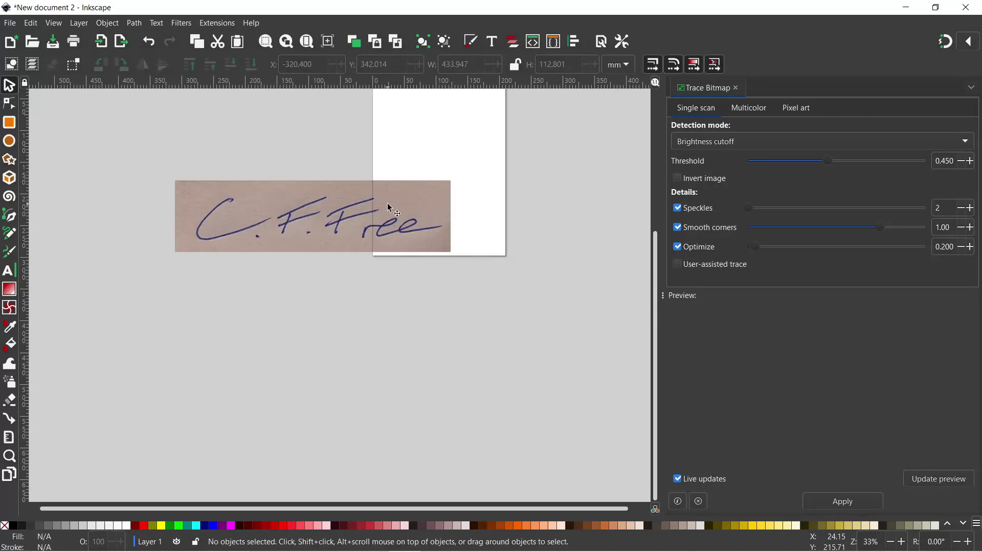
Step: Move the signature image below the page and set the trace threshold to 0.464
click(328, 250)
drag(328, 250, 351, 344)
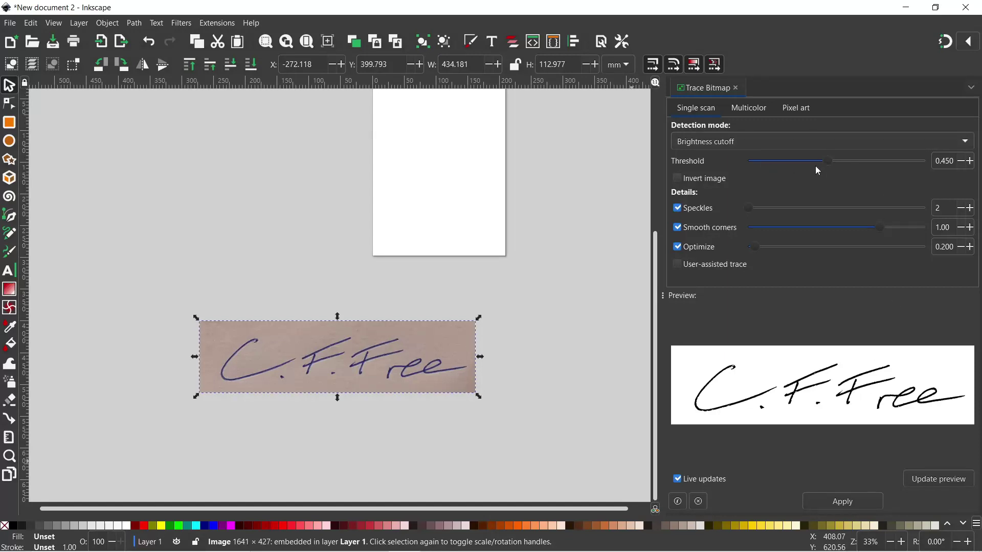
drag(828, 160, 854, 164)
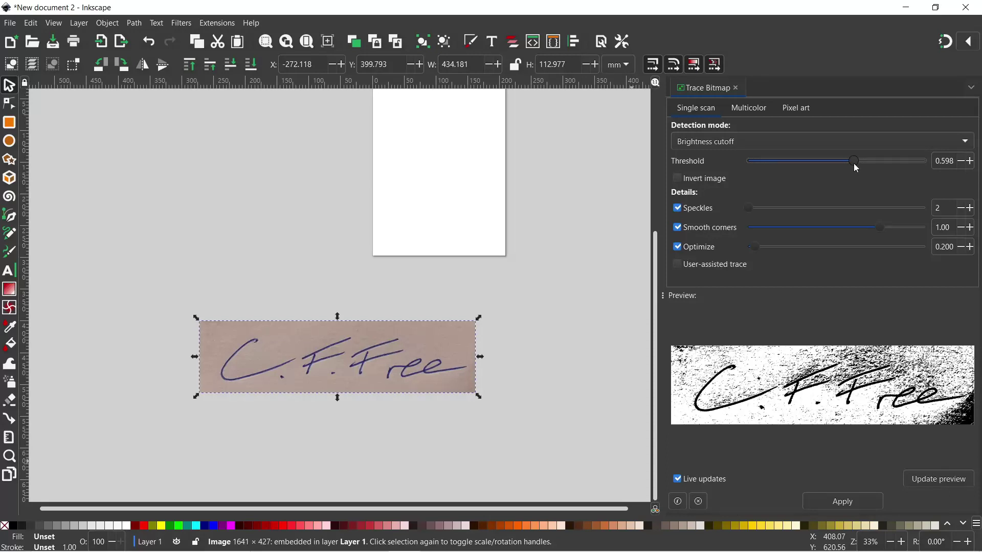
mouse_move(854, 164)
mouse_down()
mouse_move(809, 174)
mouse_move(830, 173)
mouse_up()
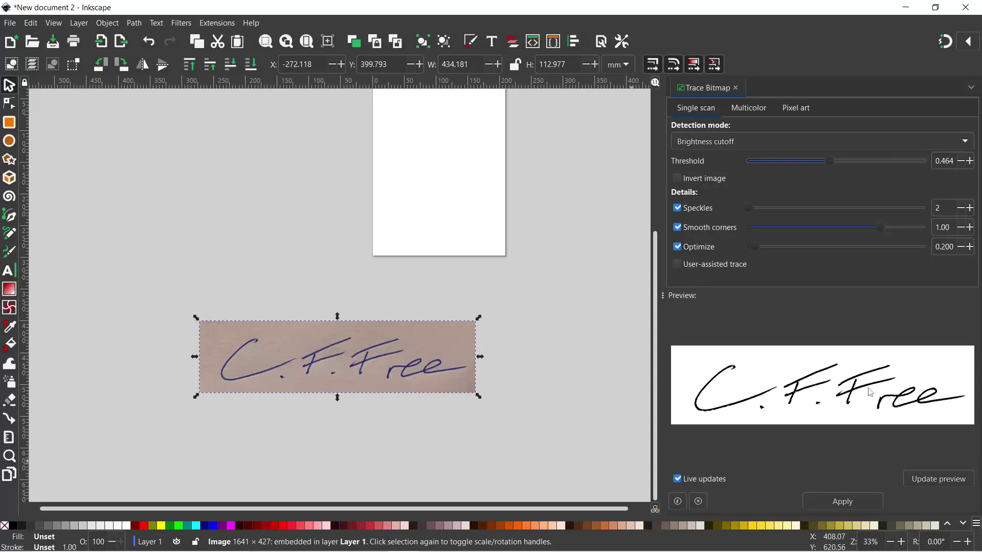
Step: Trace the signature into a vector path, colour it navy and move it onto the page
click(850, 503)
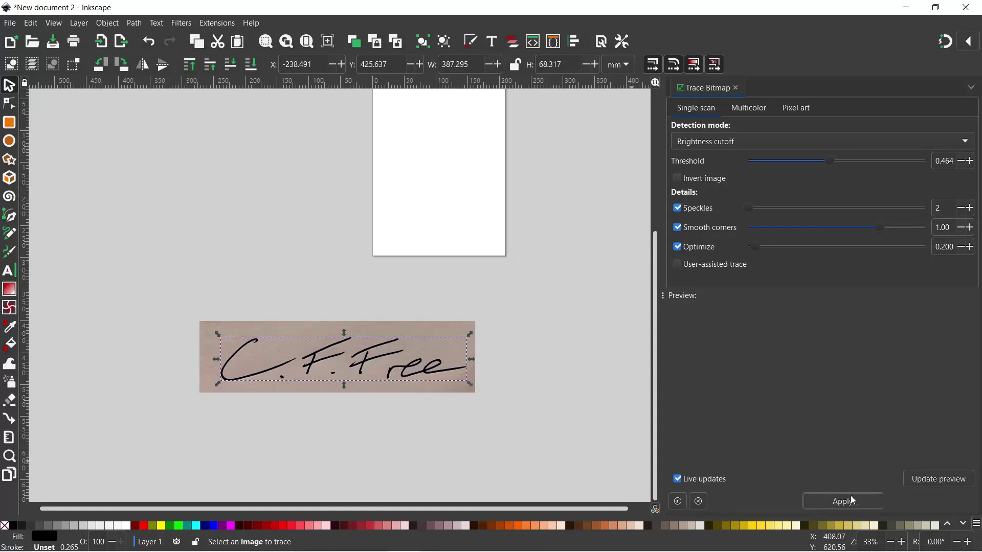
drag(336, 347, 336, 347)
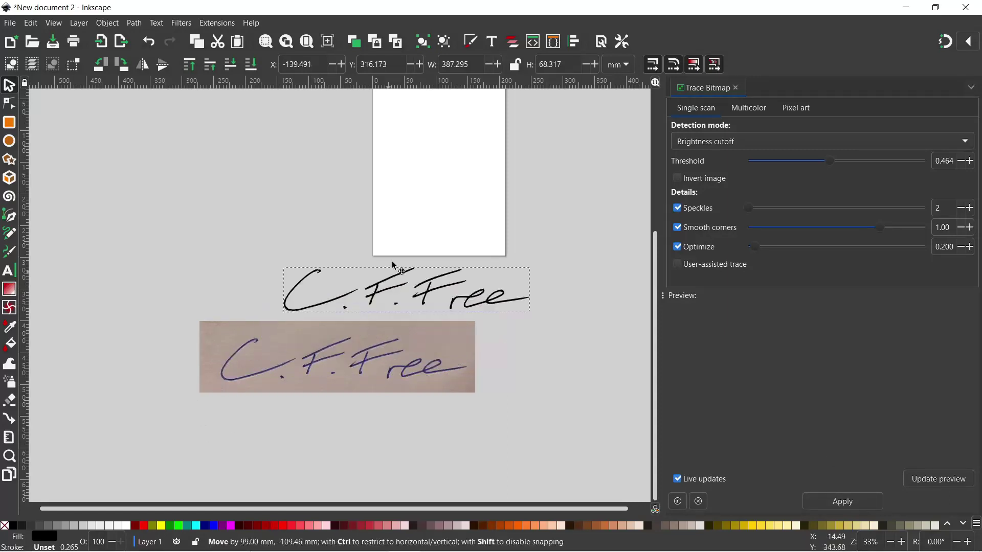
drag(394, 267, 390, 272)
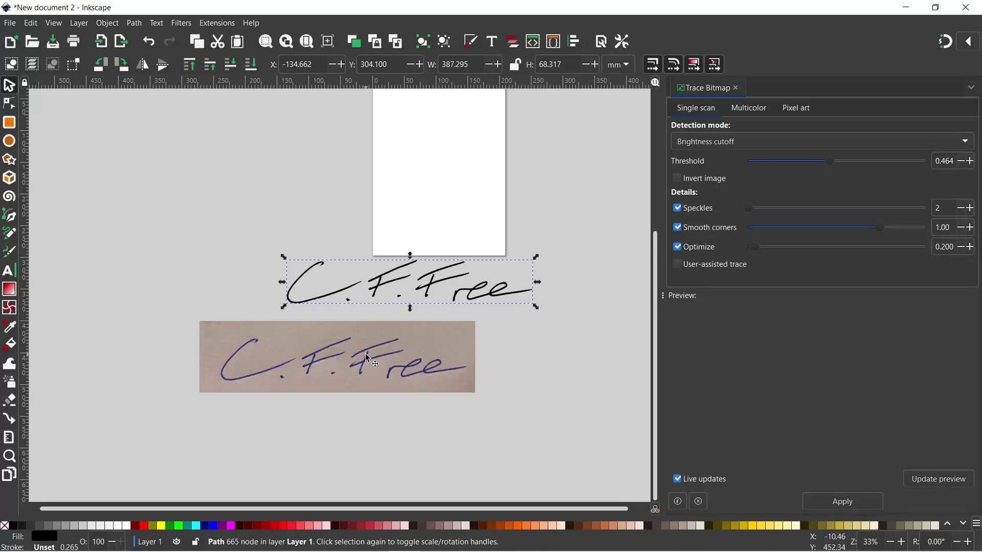
click(208, 527)
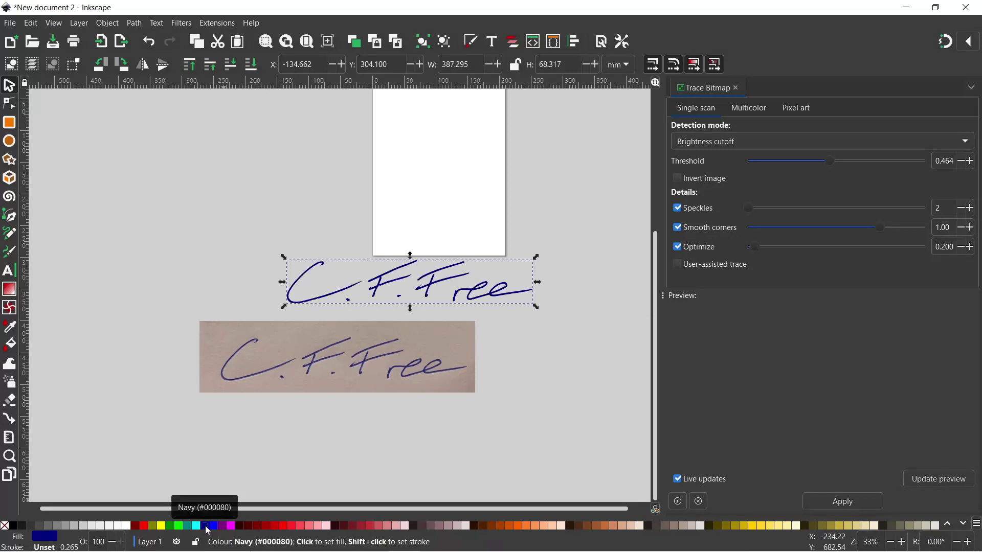
drag(389, 275, 436, 204)
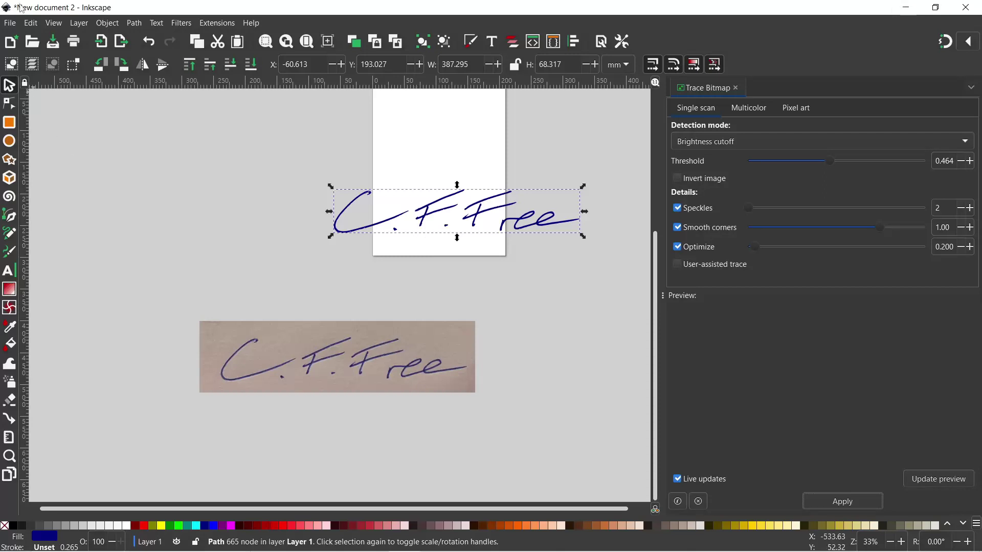
Step: Set up a PNG export of the selected signature as 'digital signature.png' at 1464 × 258 px
click(10, 24)
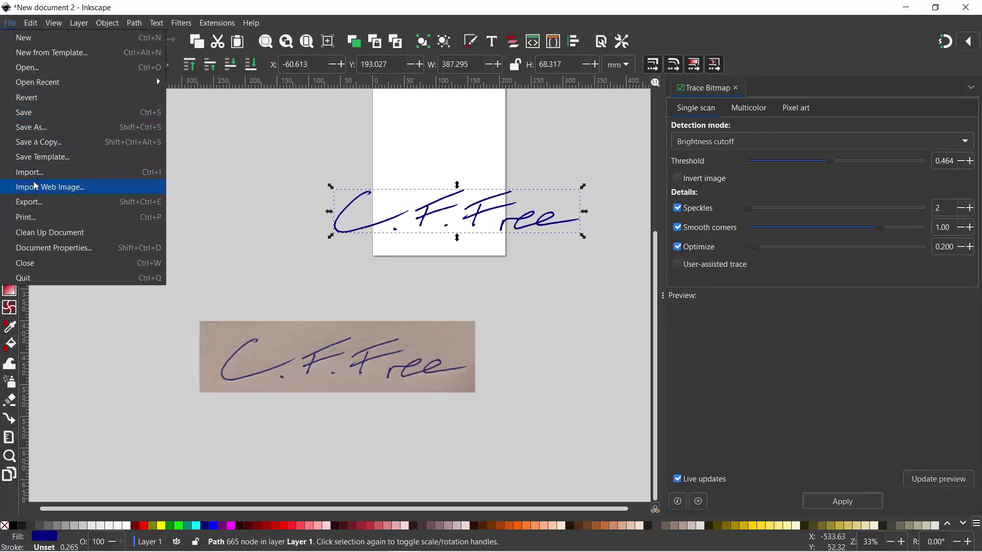
click(40, 205)
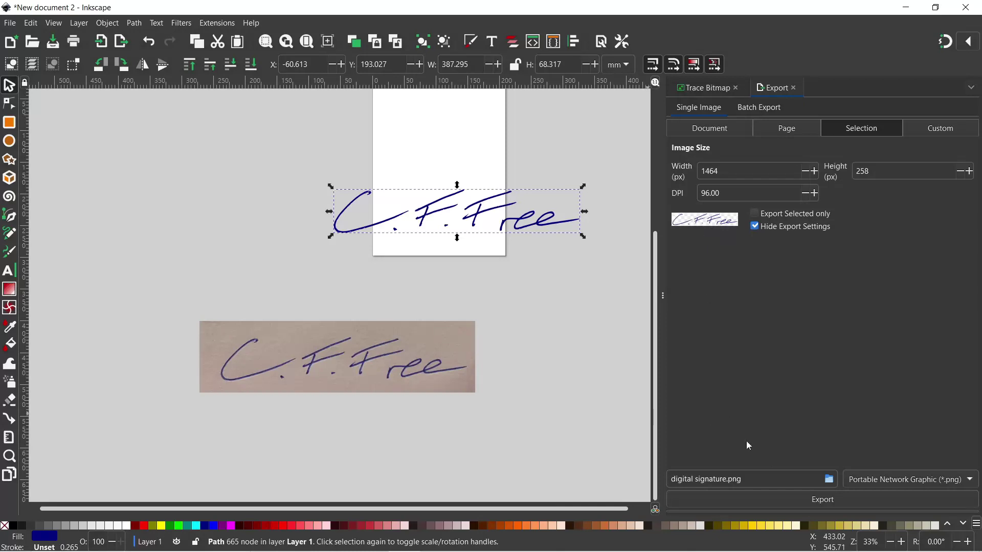
Step: Export 'digital signature.png' into the CFF 'digital signature' folder on the Desktop
click(829, 479)
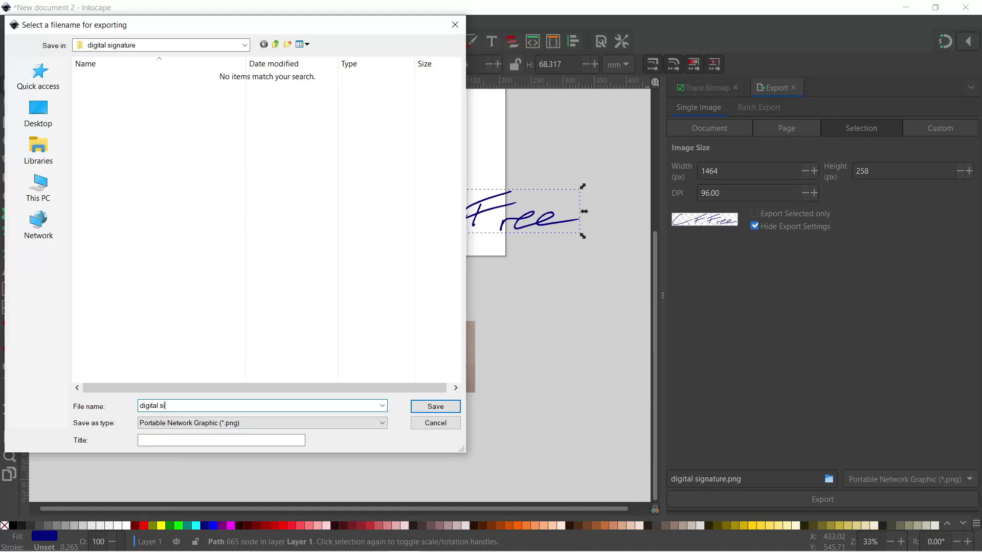
click(437, 406)
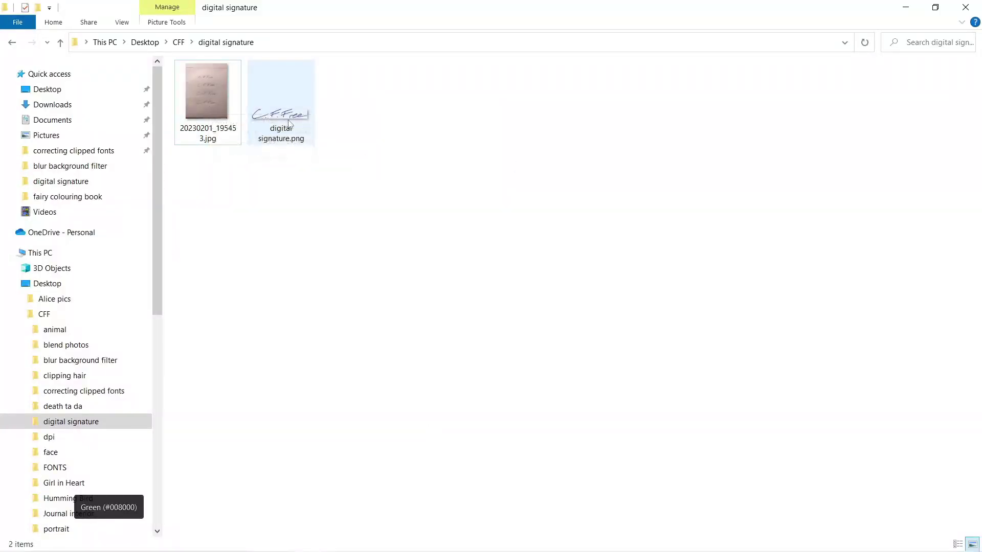
Step: Confirm 'digital signature.png' is in the 'digital signature' folder before returning to Writer
mouse_move(295, 119)
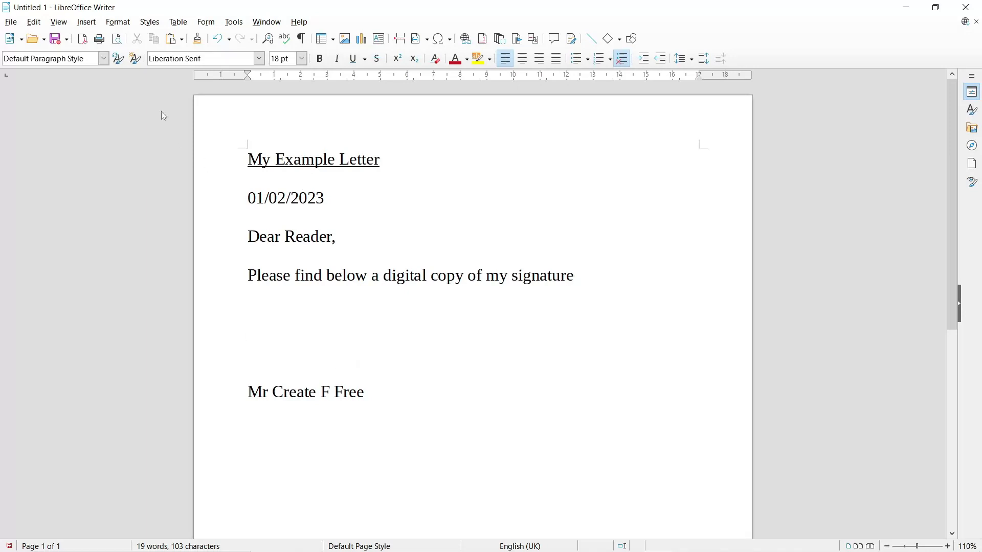
Step: Insert digital signature.png from the digital signature folder into the Writer letter
click(85, 22)
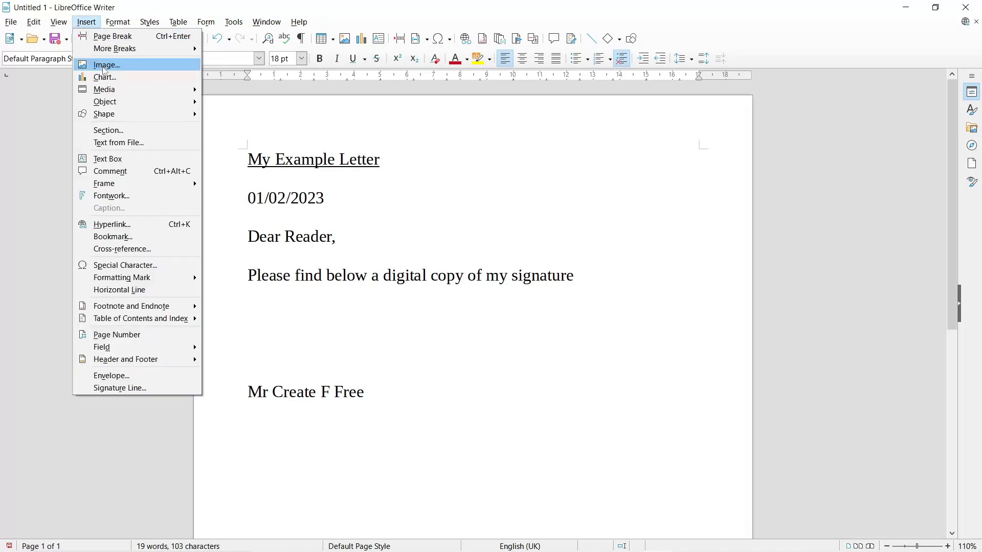
click(104, 65)
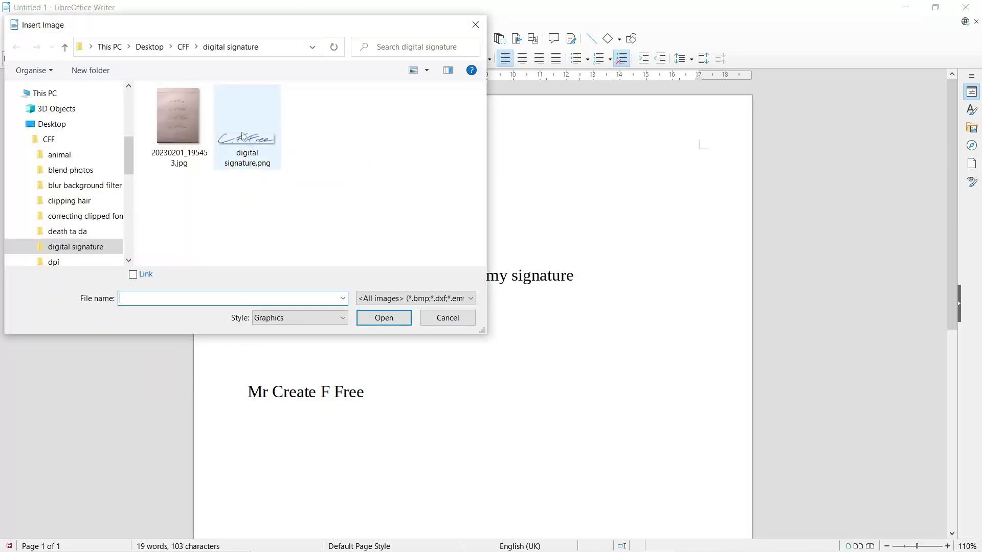
double_click(235, 147)
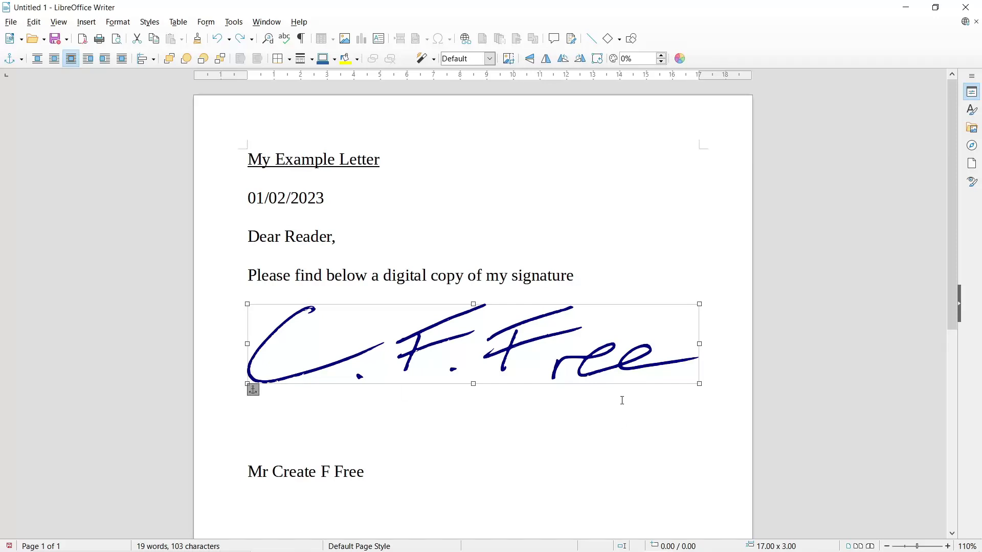
Step: Shrink the signature image, set it to Wrap Through, and place it below the signature sentence
drag(699, 385, 564, 355)
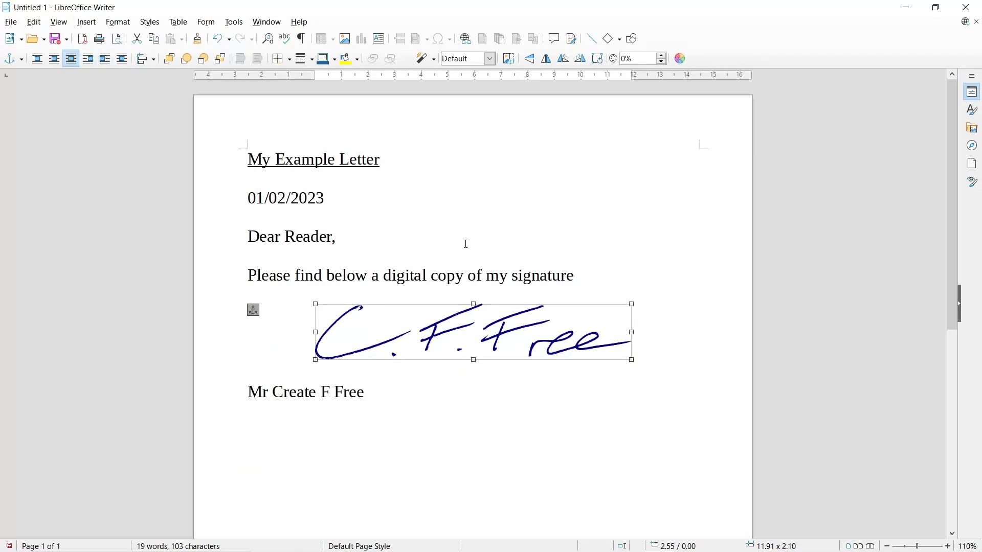
mouse_move(436, 338)
mouse_down()
mouse_move(432, 288)
mouse_move(444, 322)
mouse_move(428, 377)
mouse_up()
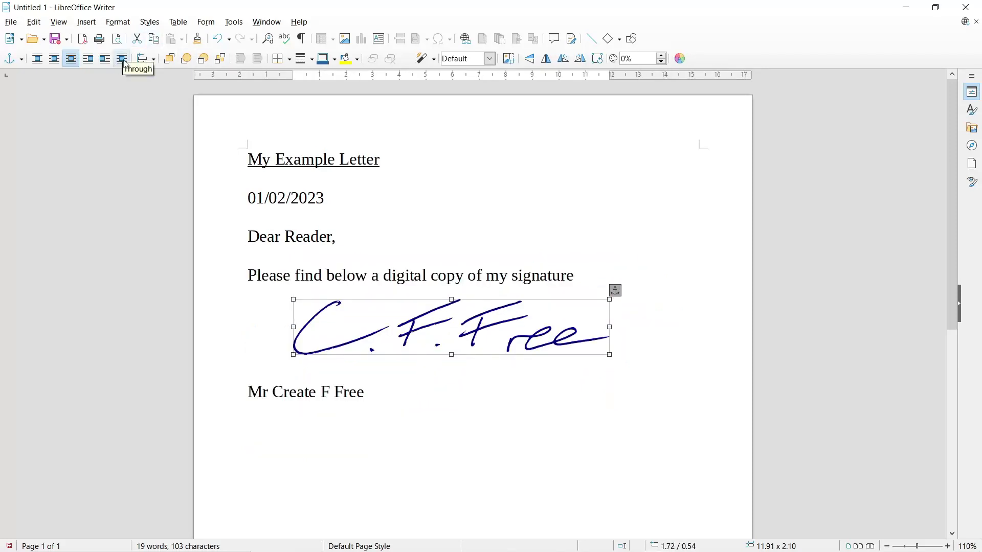
click(125, 61)
mouse_move(411, 326)
mouse_down()
mouse_move(420, 287)
mouse_move(410, 339)
mouse_move(372, 343)
mouse_up()
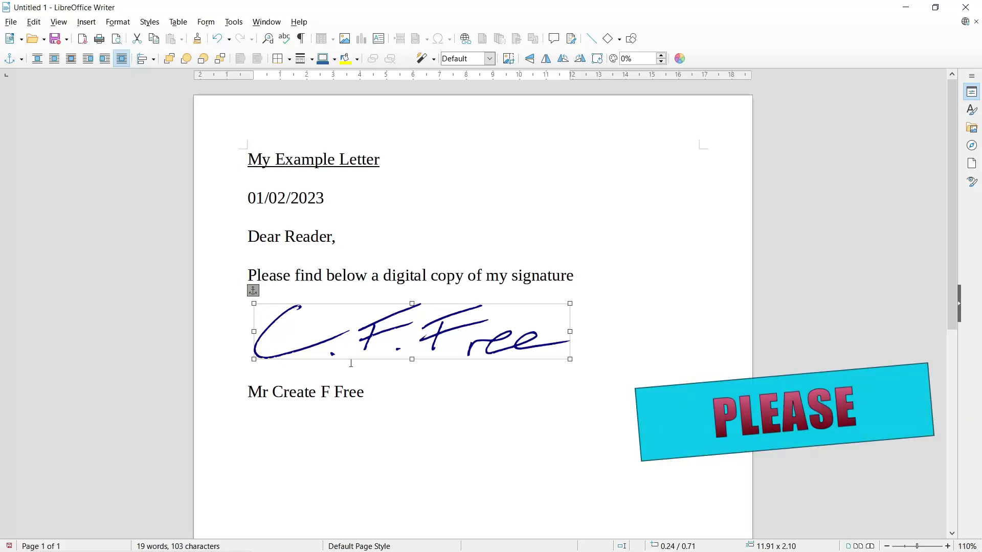
Step: Export the letter as Untitled 1.pdf into the digital signature folder, then switch to File Explorer
click(246, 256)
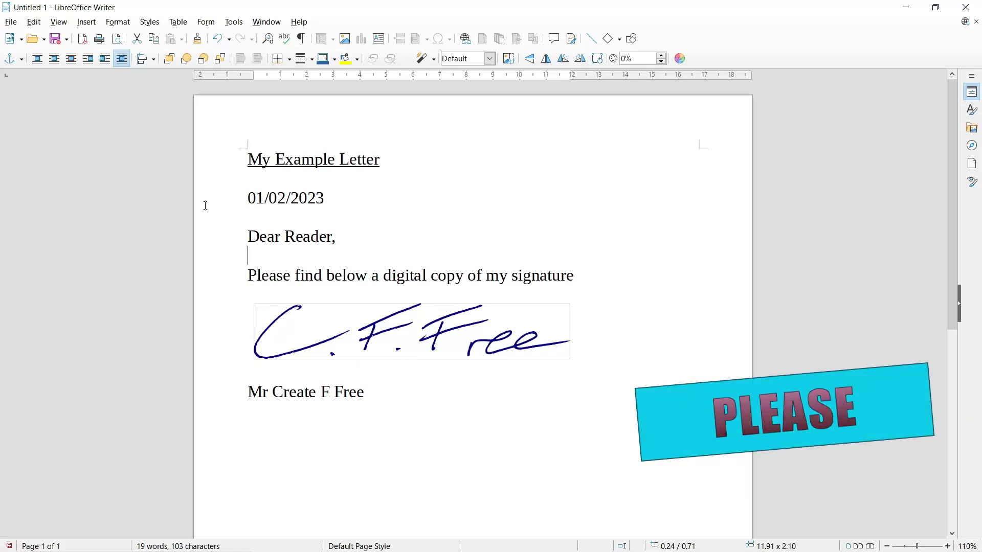
click(10, 22)
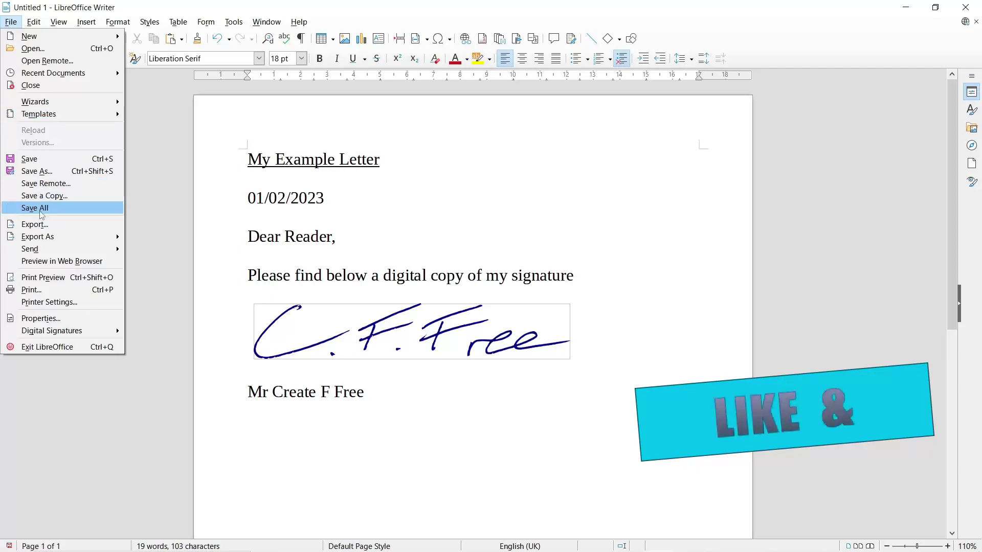
mouse_move(48, 240)
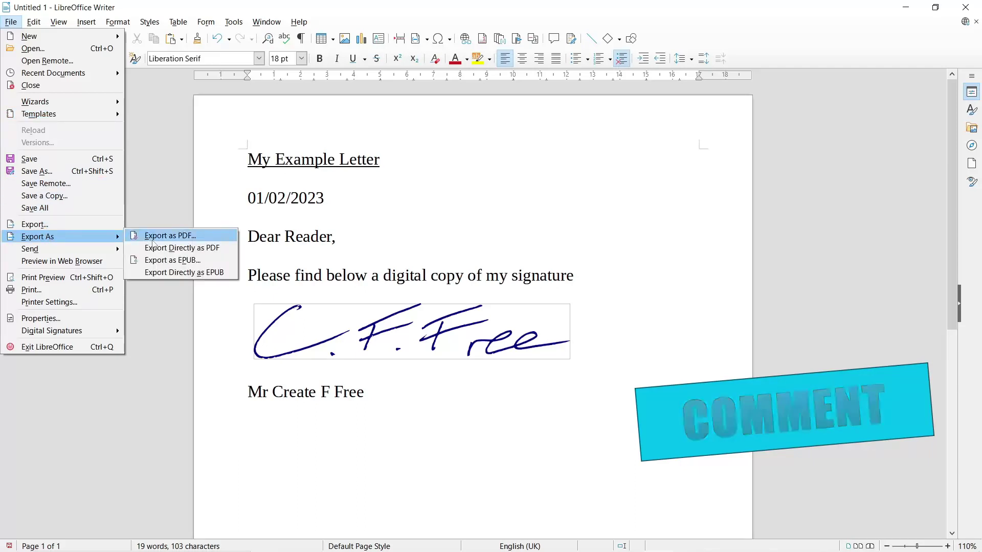
click(159, 237)
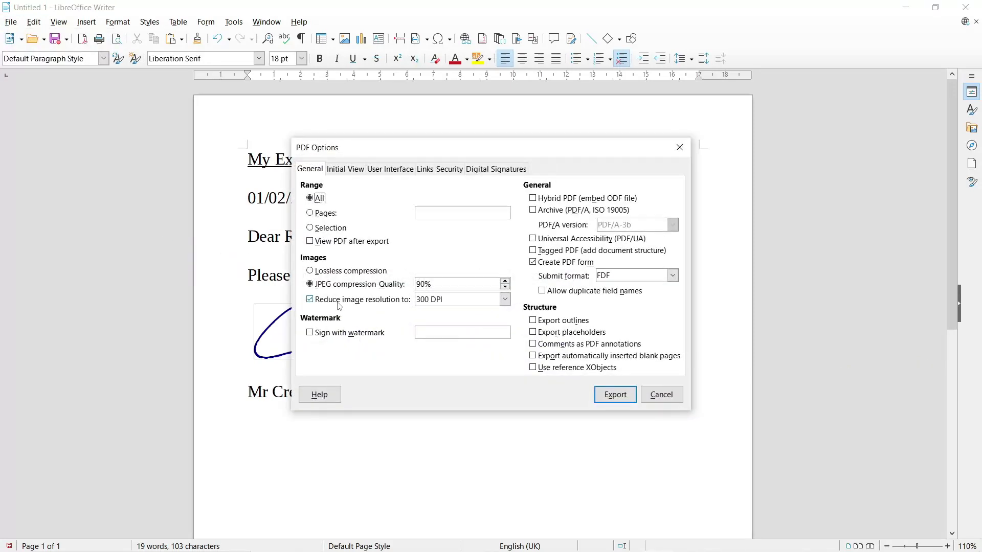
click(614, 395)
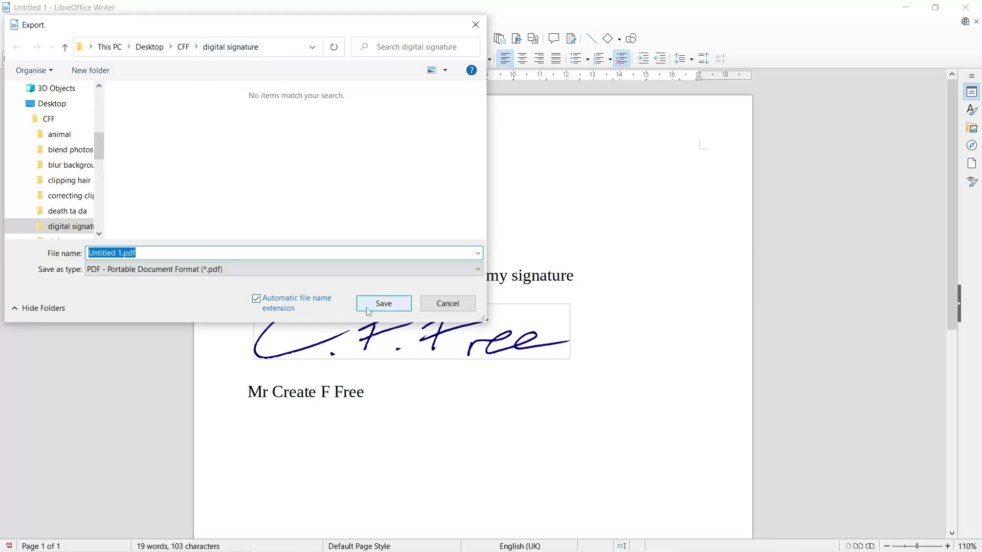
click(382, 305)
key(alt+Tab)
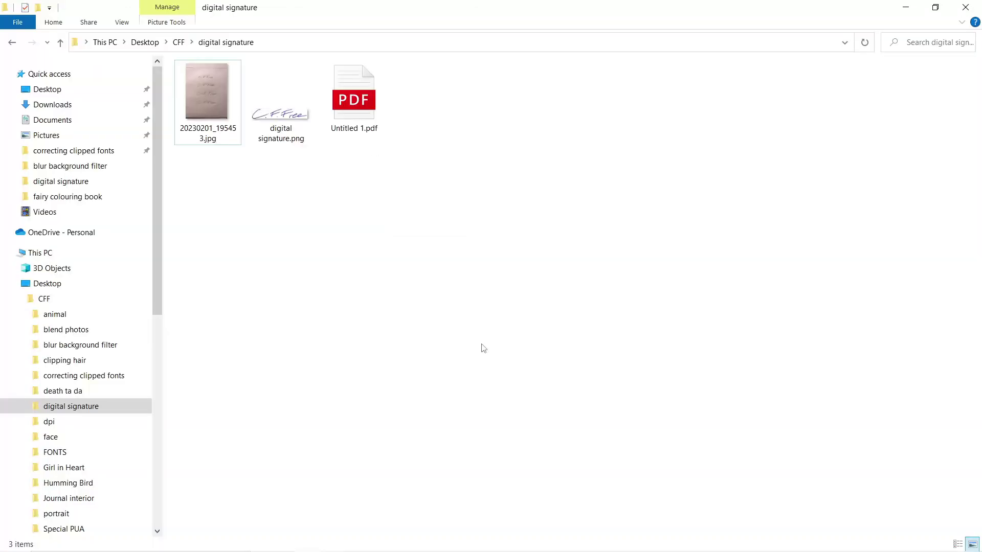
Step: Open Untitled 1.pdf from the digital signature folder to check the export
click(355, 103)
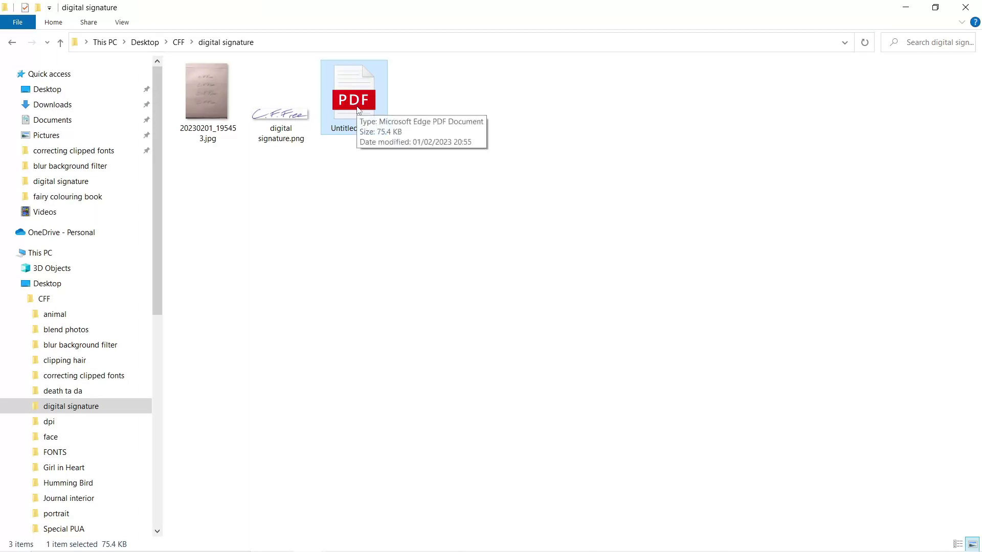
double_click(360, 111)
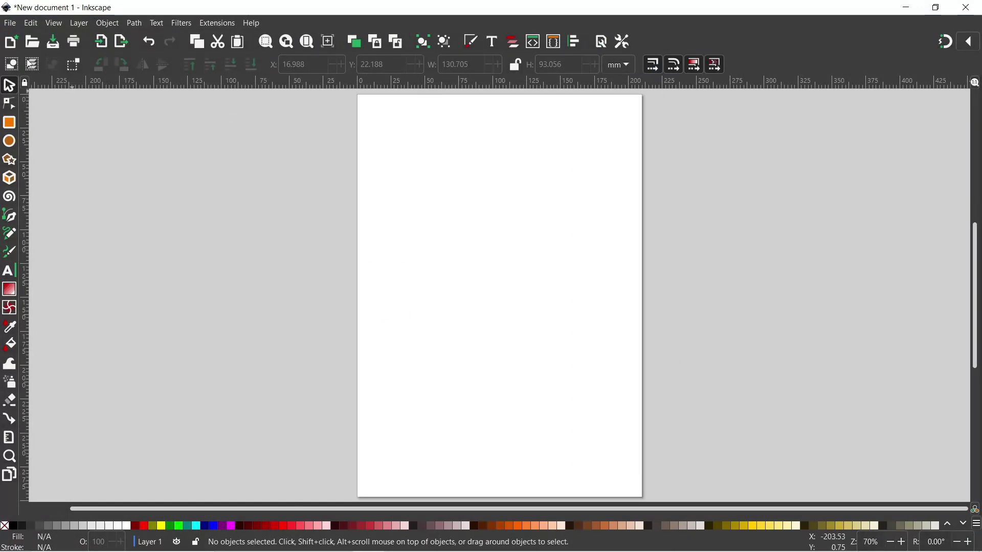
Step: Import Example PDF.pdf with default settings and delete the blank first page
click(10, 25)
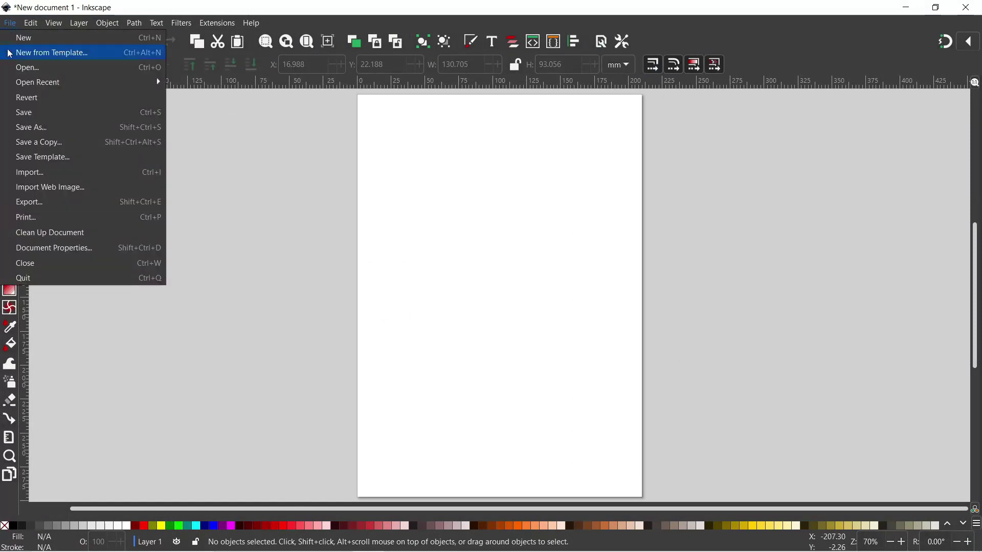
click(36, 171)
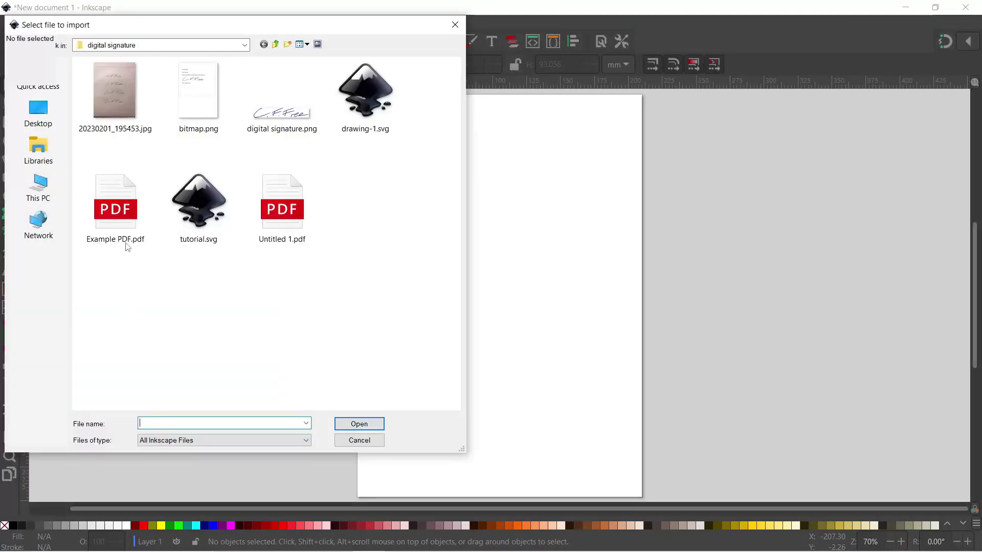
double_click(118, 212)
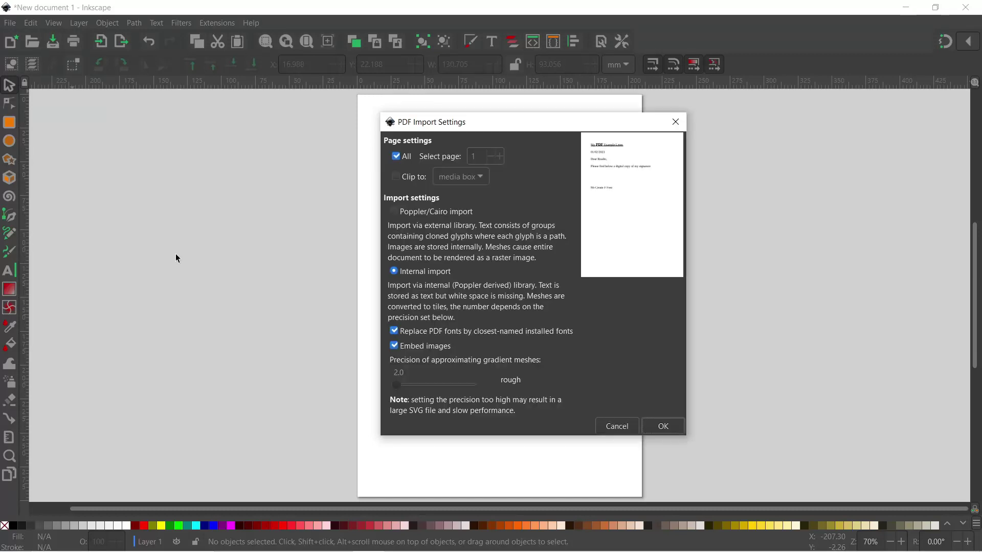
click(665, 429)
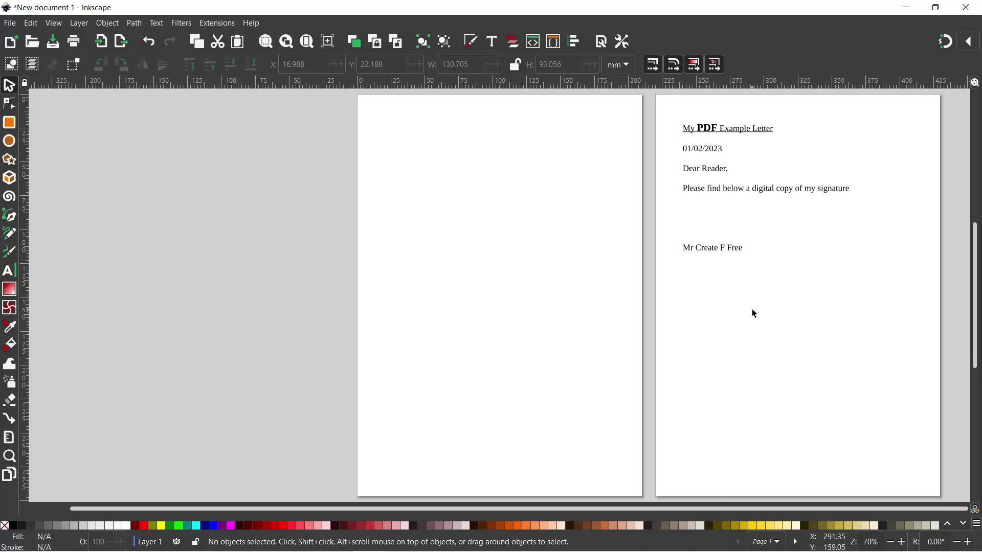
click(9, 476)
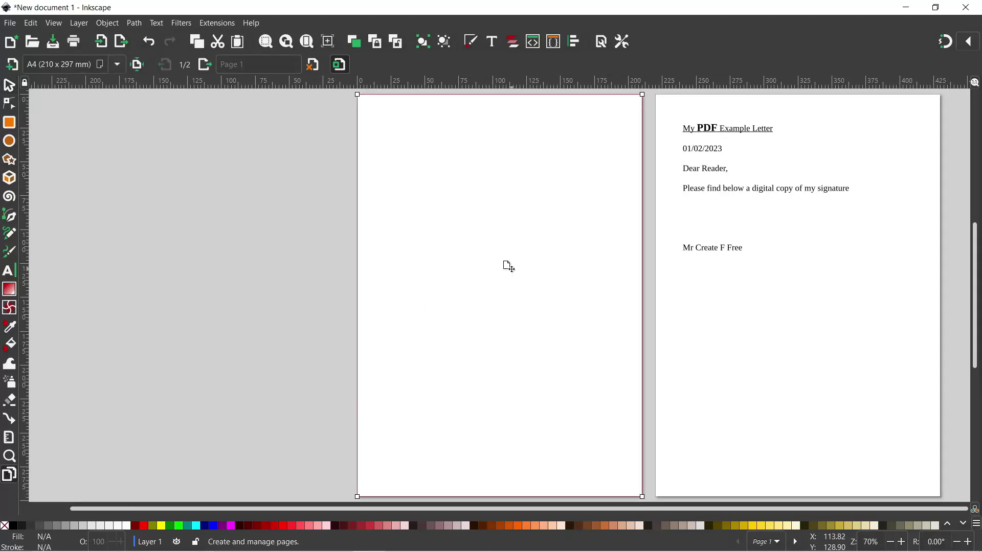
key(Delete)
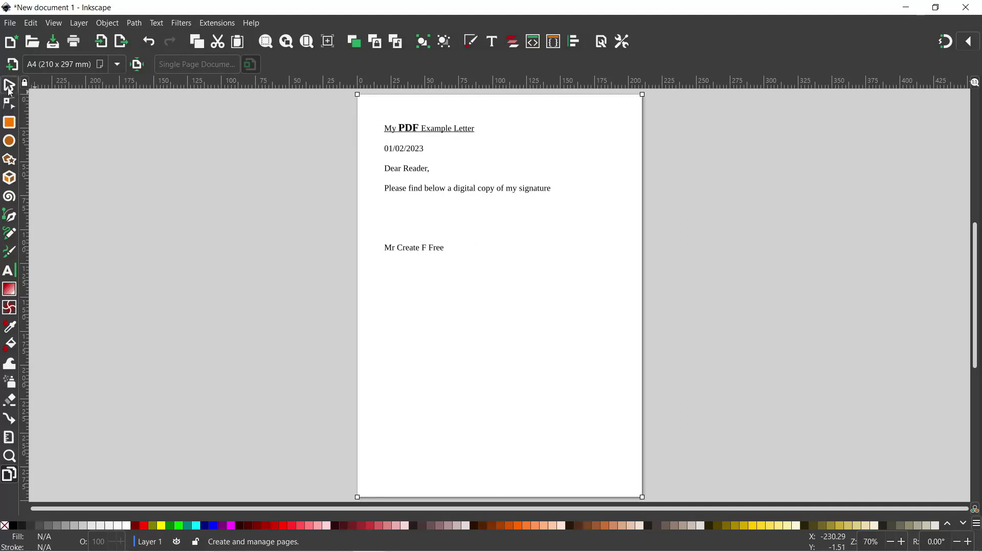
Step: Import digital signature.png into the Inkscape document with default bitmap options
click(9, 88)
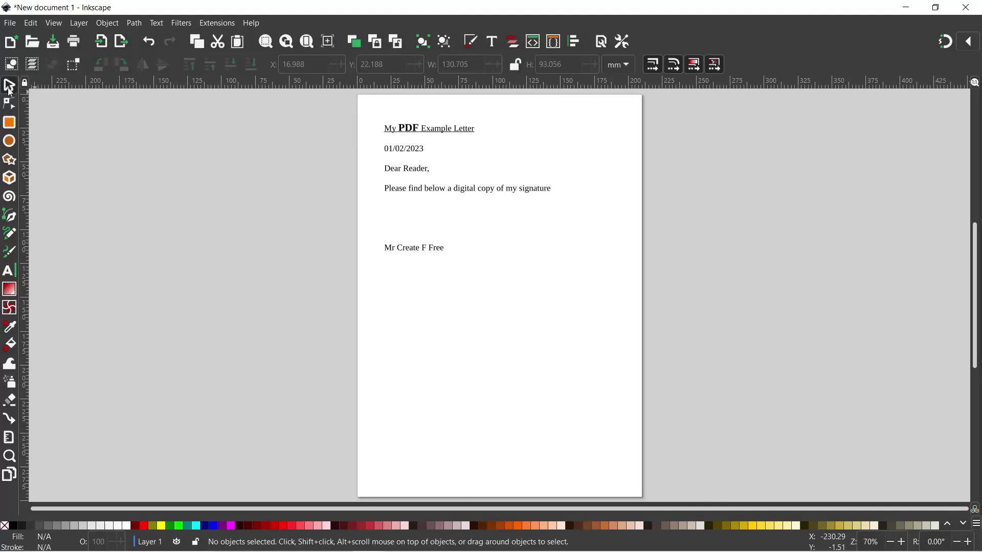
click(10, 23)
click(30, 174)
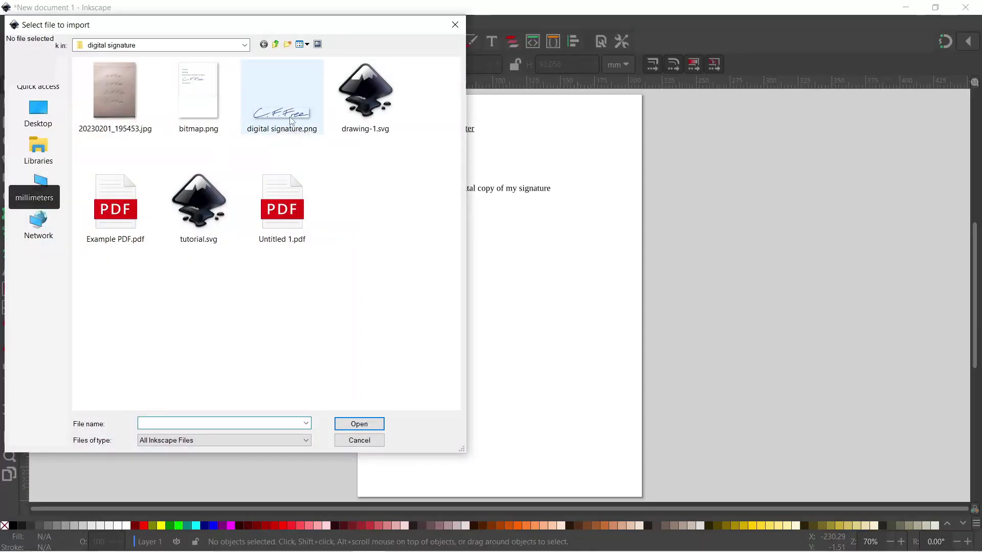
double_click(291, 121)
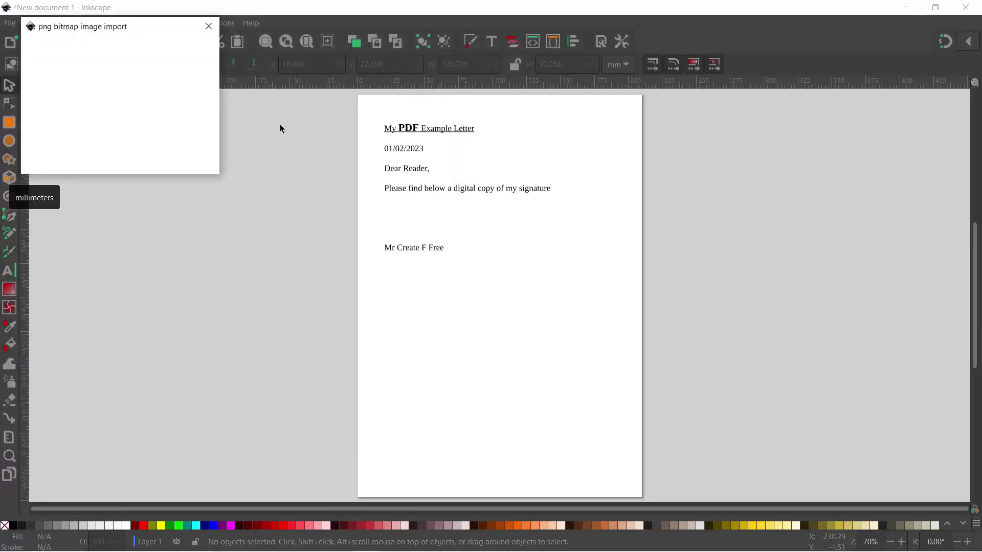
click(202, 167)
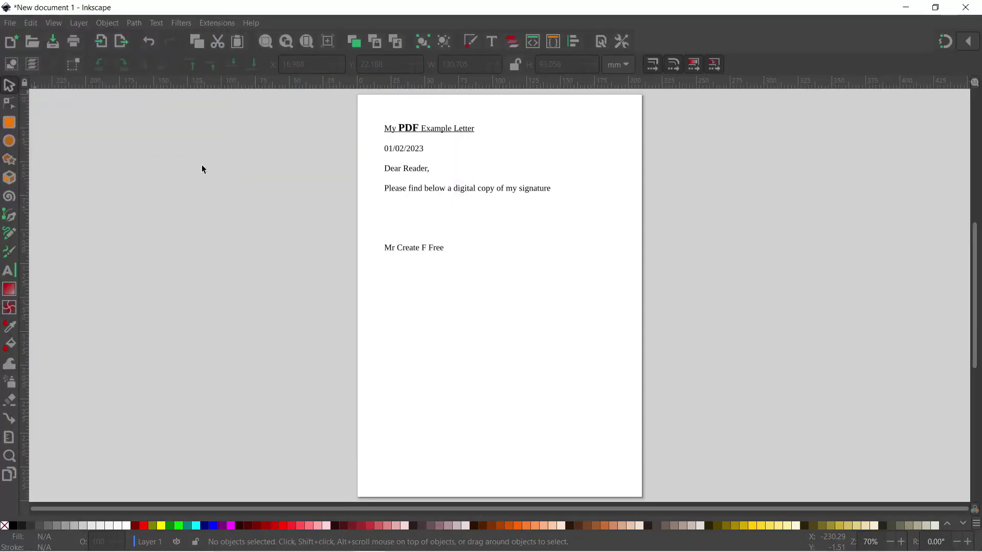
Step: Scale the signature proportionally to about 169.2 × 29.8 mm and place it below the signature sentence
mouse_move(262, 106)
mouse_down()
mouse_move(285, 213)
mouse_move(418, 249)
mouse_move(435, 238)
mouse_up()
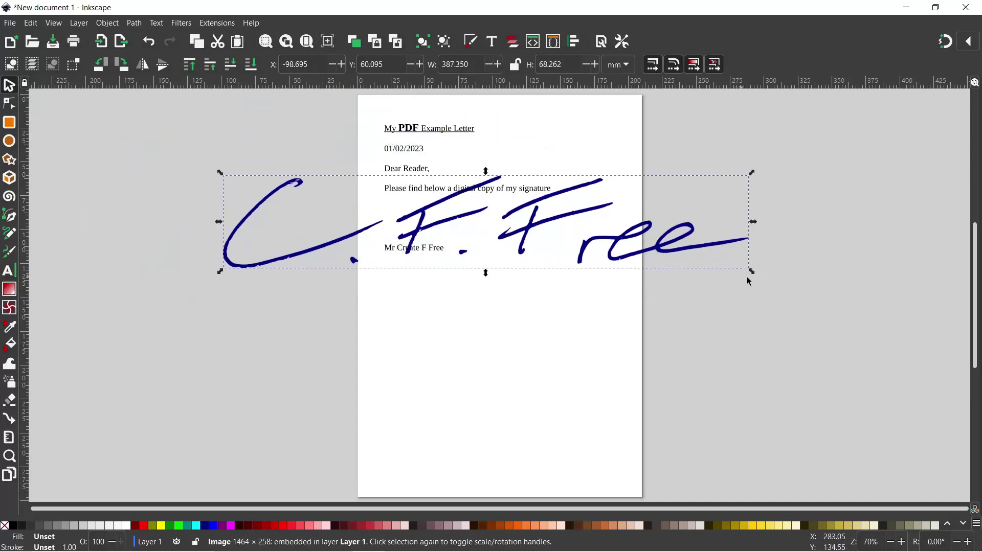
key(ctrl)
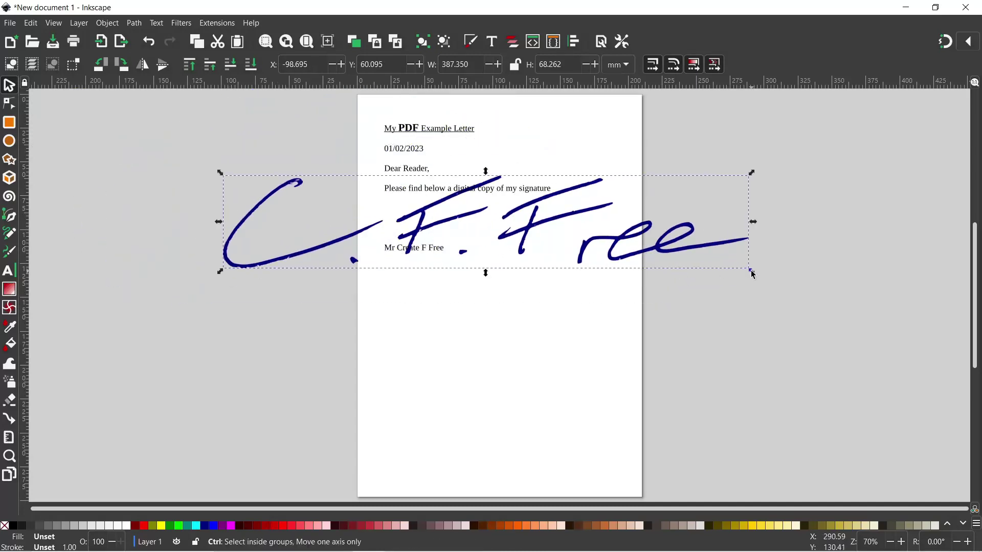
mouse_move(753, 274)
mouse_down()
mouse_move(643, 222)
mouse_move(517, 190)
mouse_move(604, 216)
mouse_move(583, 215)
mouse_up()
mouse_move(324, 200)
mouse_down()
mouse_move(448, 232)
mouse_move(489, 221)
mouse_up()
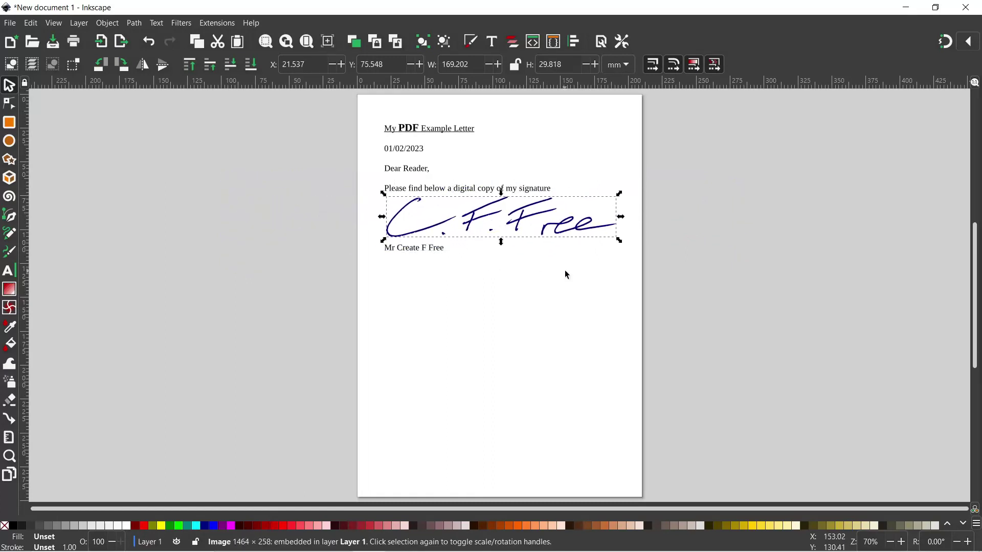
click(582, 277)
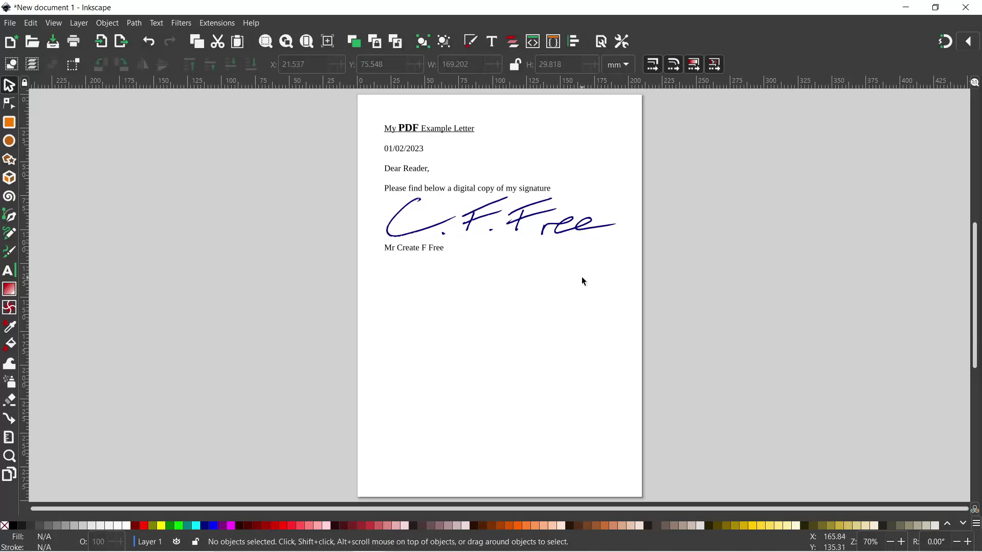
Step: Set Inkscape's page export to PDF and name the file PDF Signed in the digital signature folder
click(10, 23)
click(32, 204)
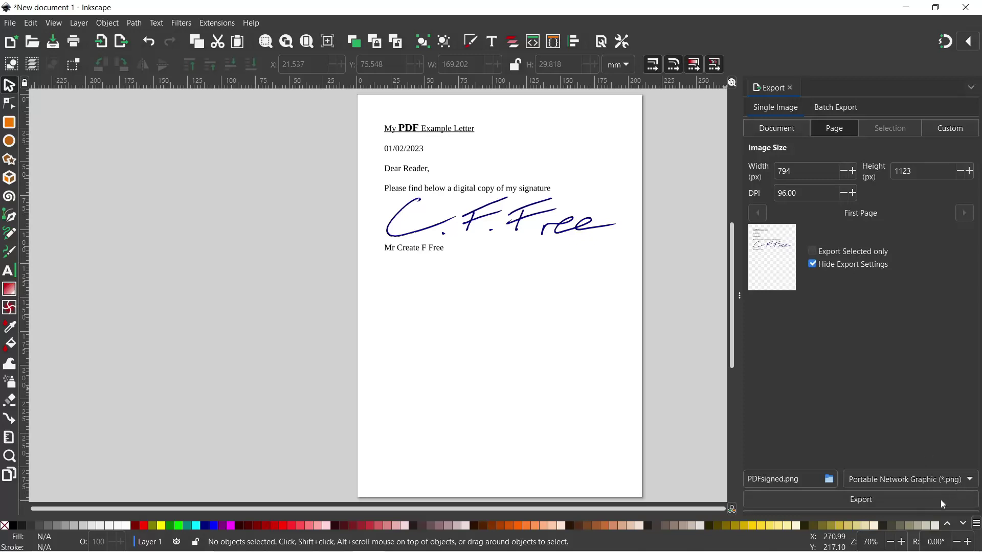
click(971, 482)
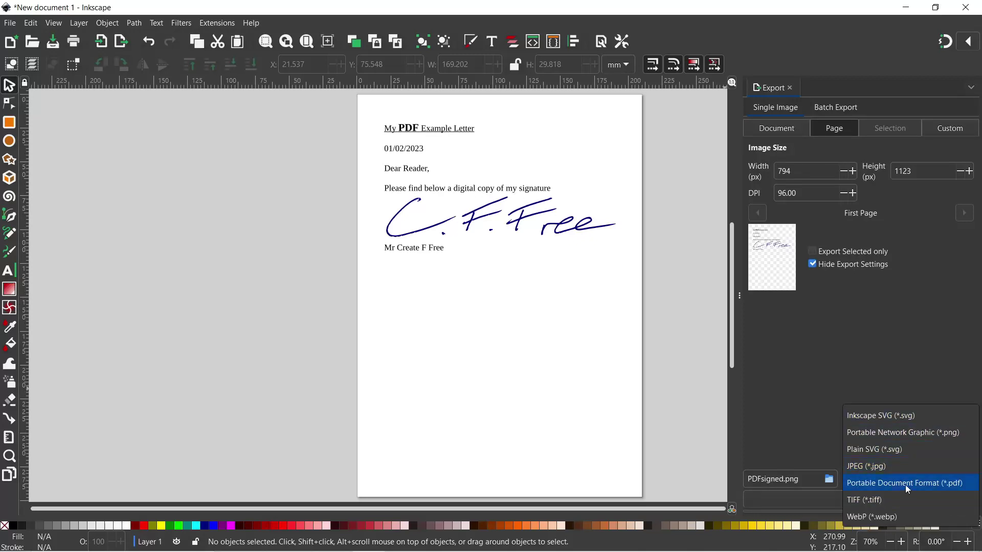
click(906, 483)
click(907, 486)
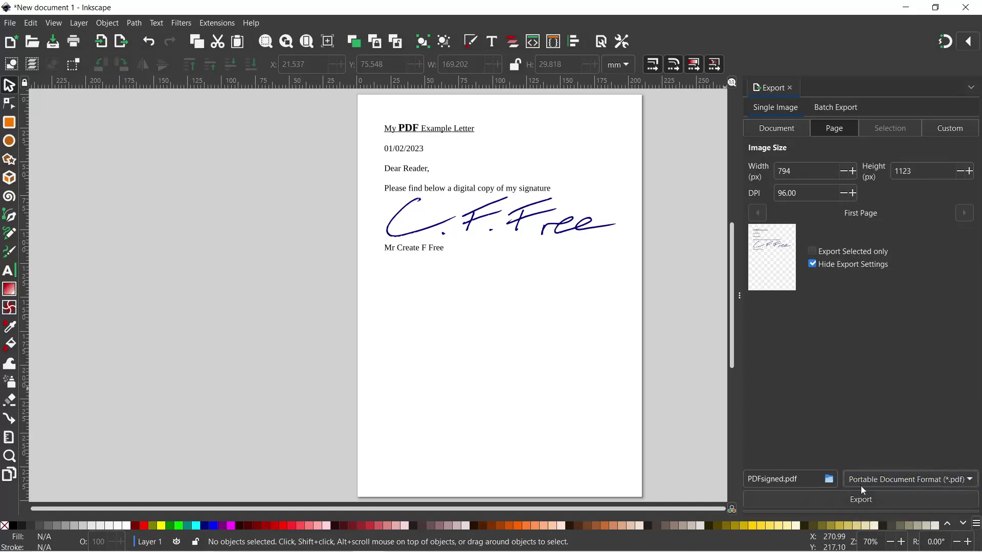
click(831, 482)
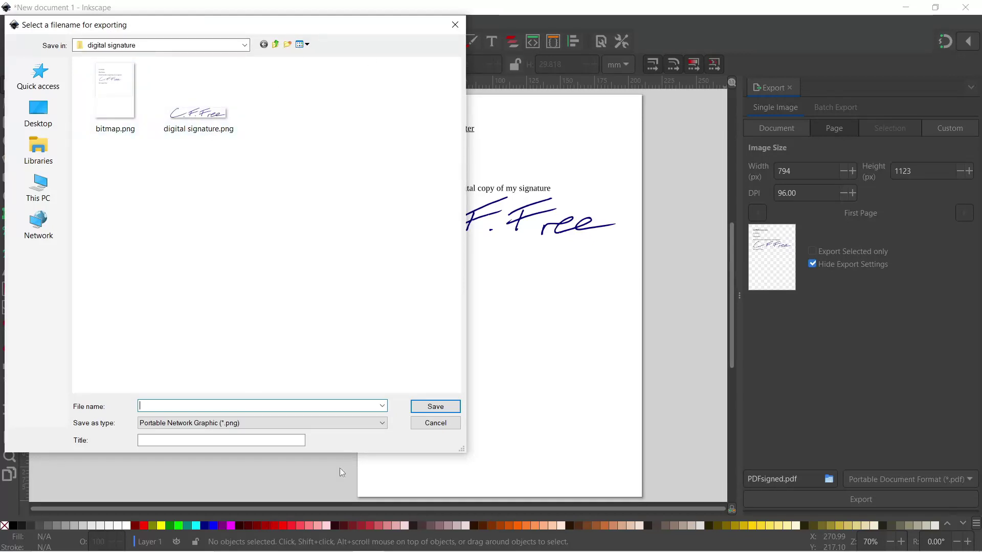
text(PDF)
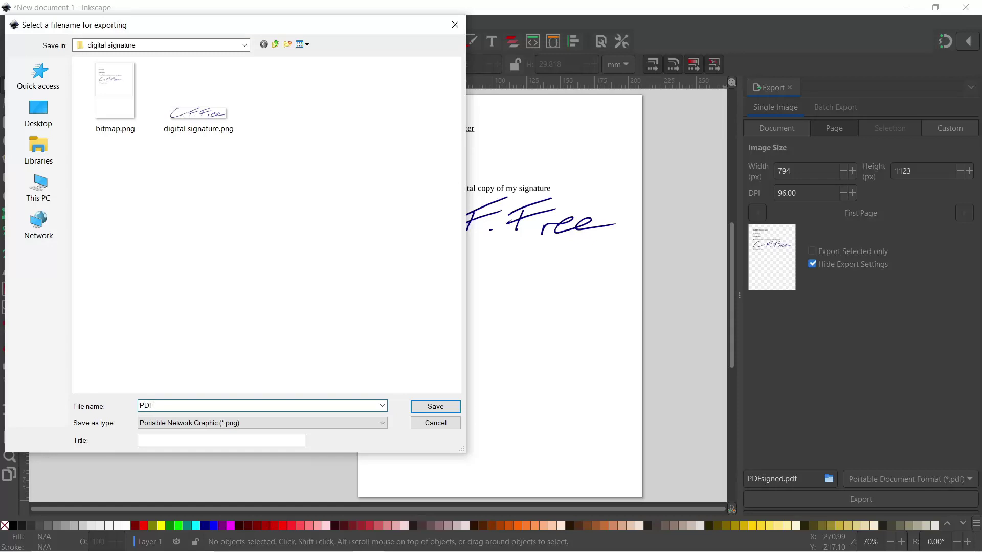
text( Signed)
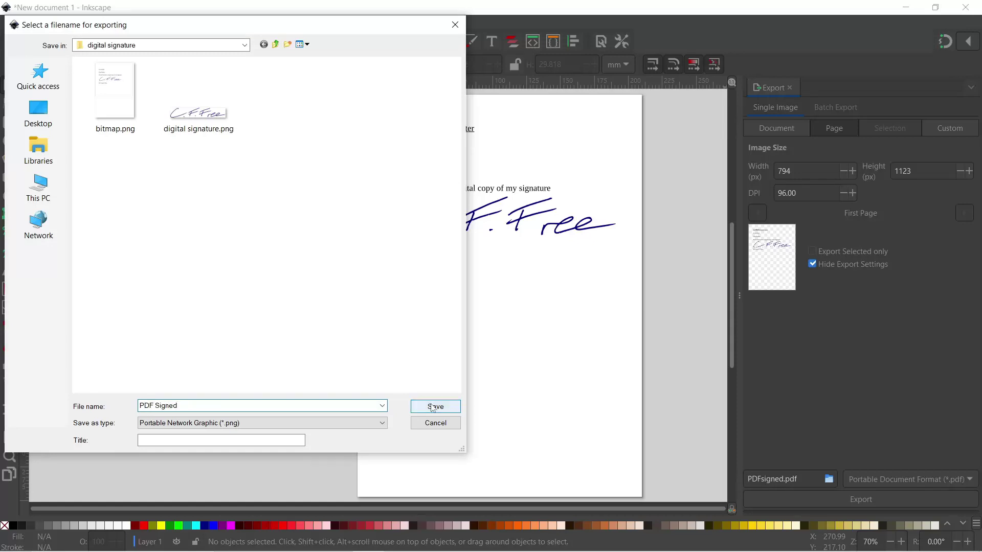
Step: Save the export as PDF Signed.pdf in the digital signature folder
click(435, 406)
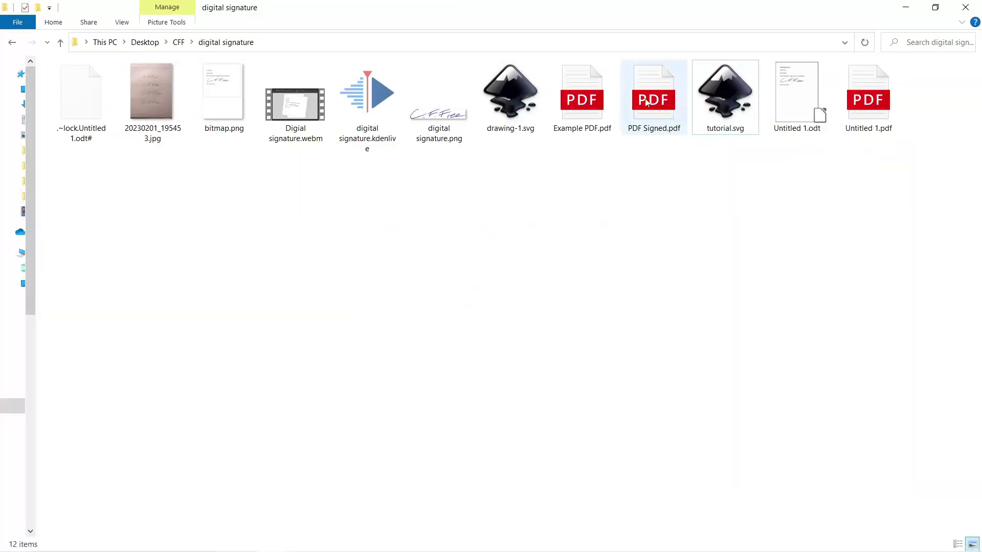